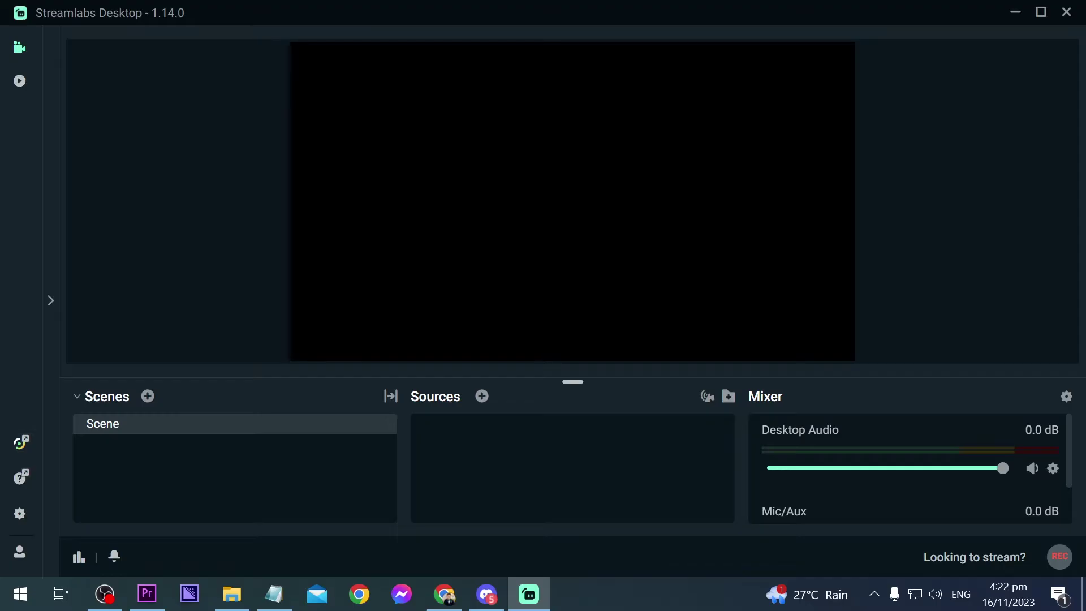
# Add a source named Screen Capture that captures the entire Screen 1
pyautogui.click(482, 396)
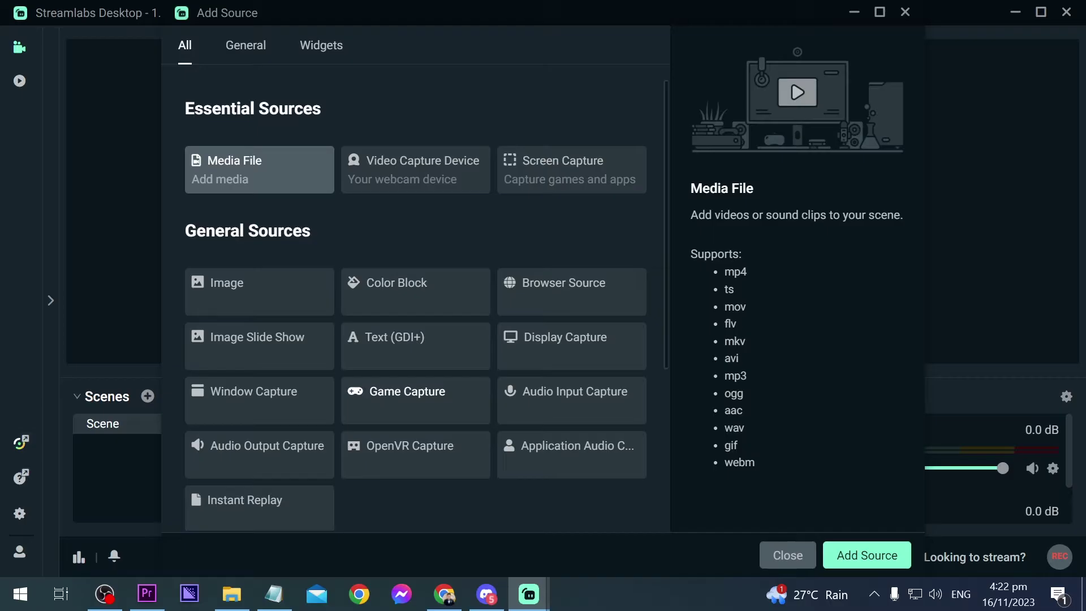
pyautogui.click(868, 555)
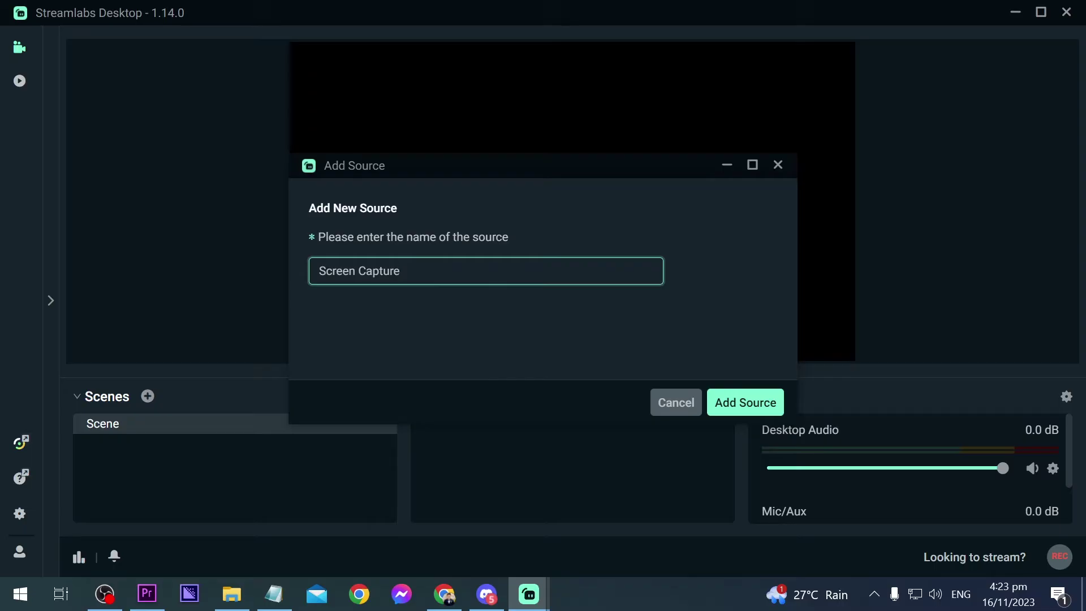
pyautogui.press('Return')
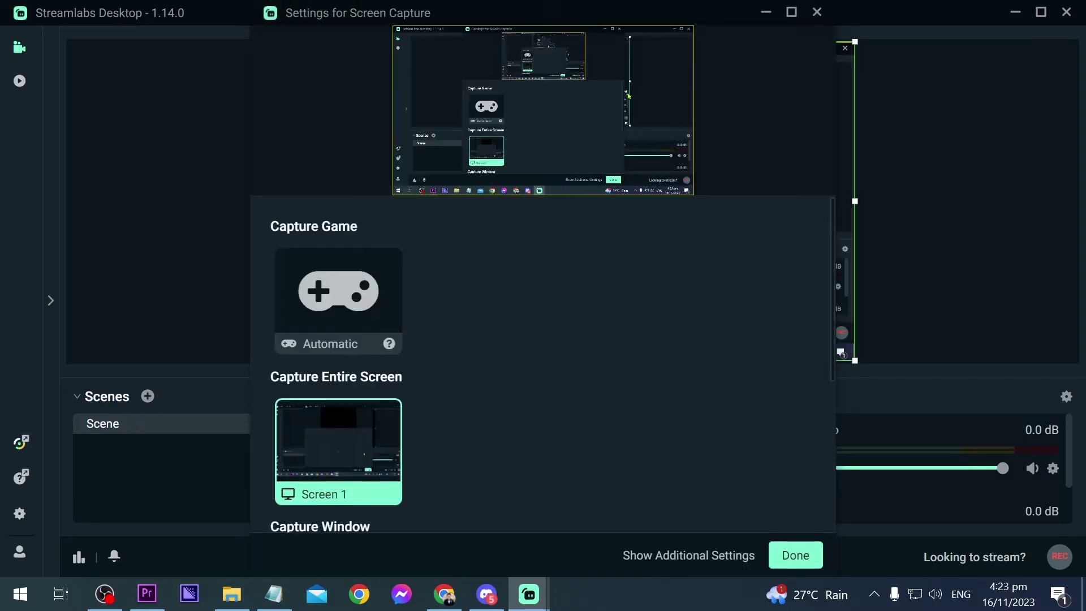
pyautogui.click(795, 556)
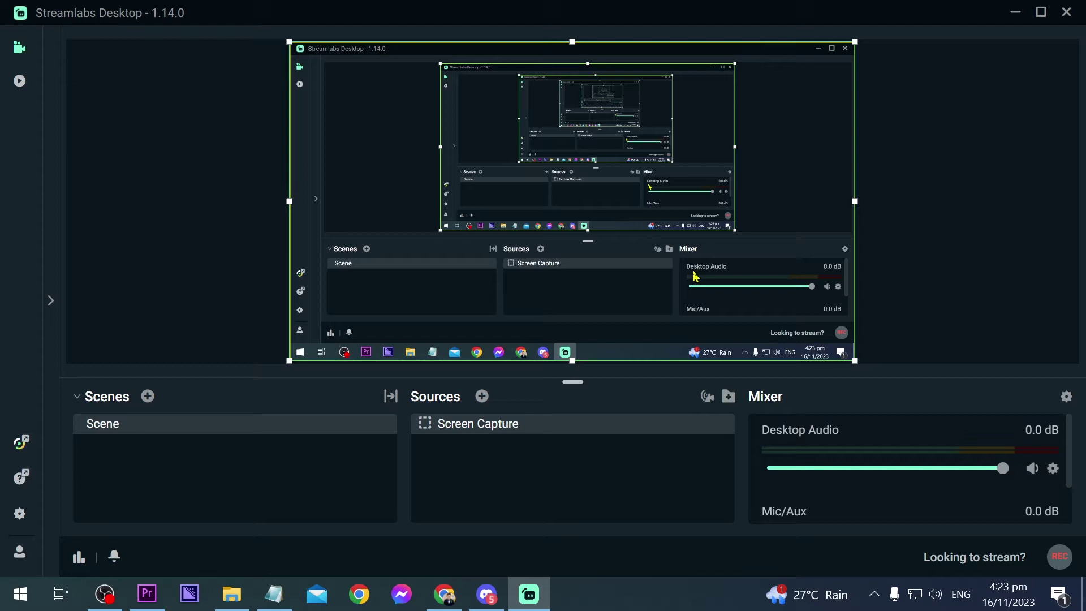
# Check in the Mic/Aux properties that Microphone (USB Audio Device) is the selected device and test its audio
pyautogui.scroll(-2, 855, 449)
pyautogui.click(1053, 497)
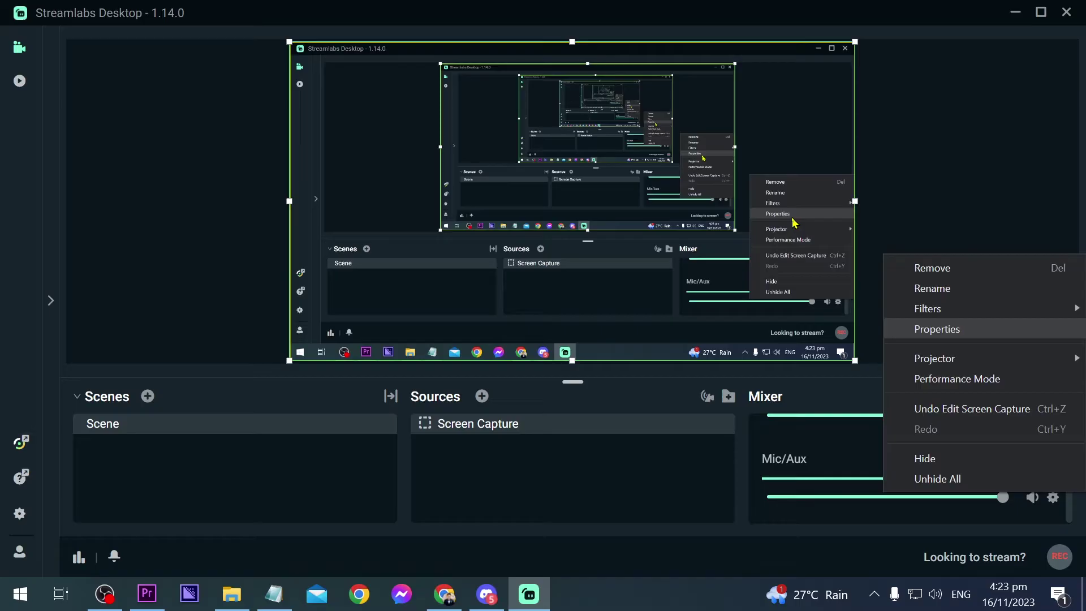
pyautogui.click(962, 328)
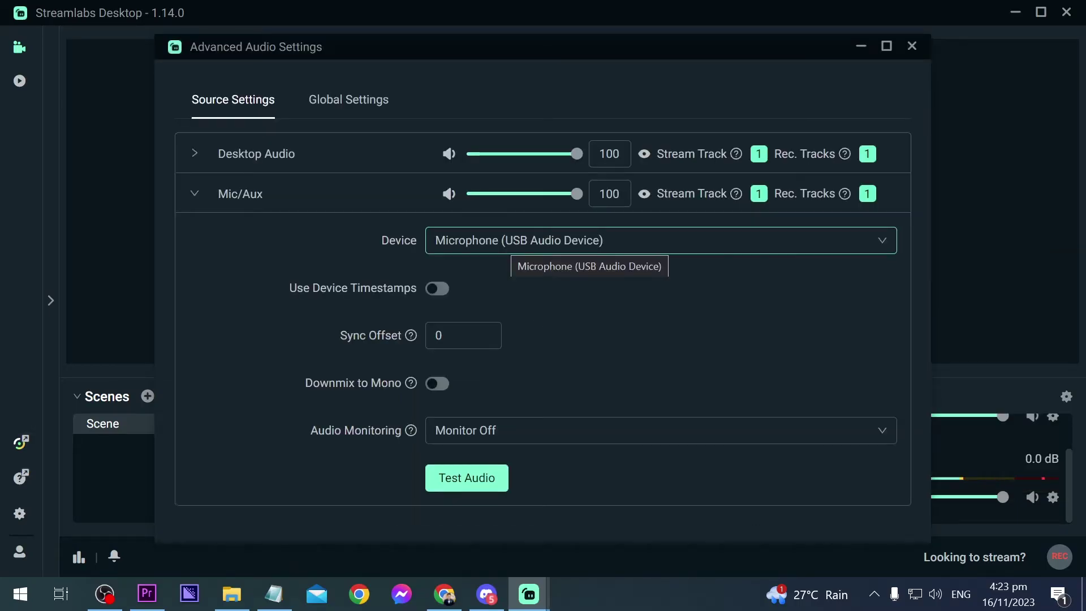
pyautogui.click(554, 240)
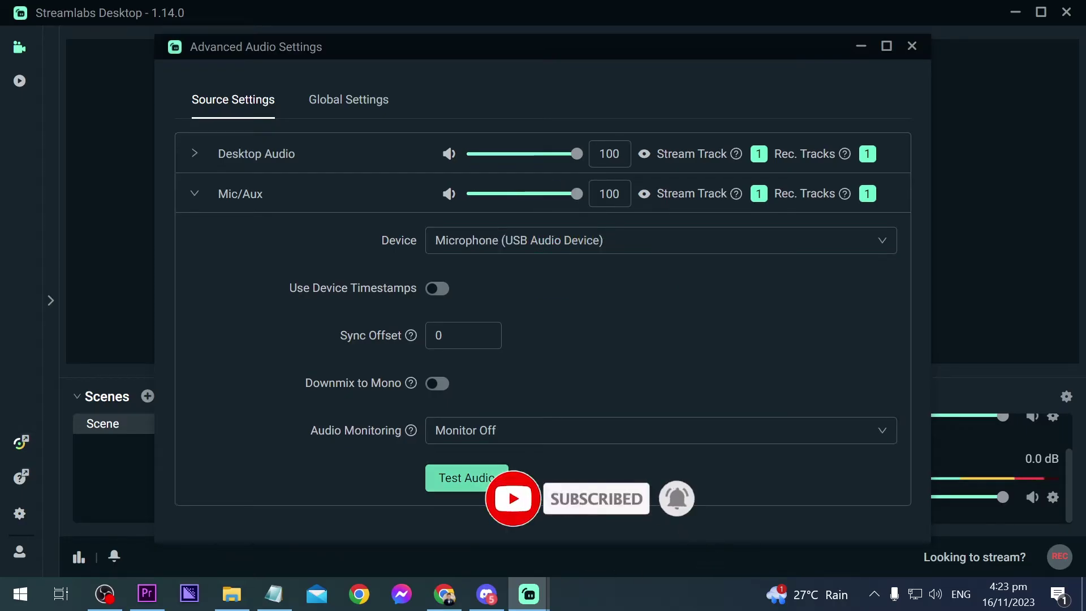
pyautogui.click(442, 477)
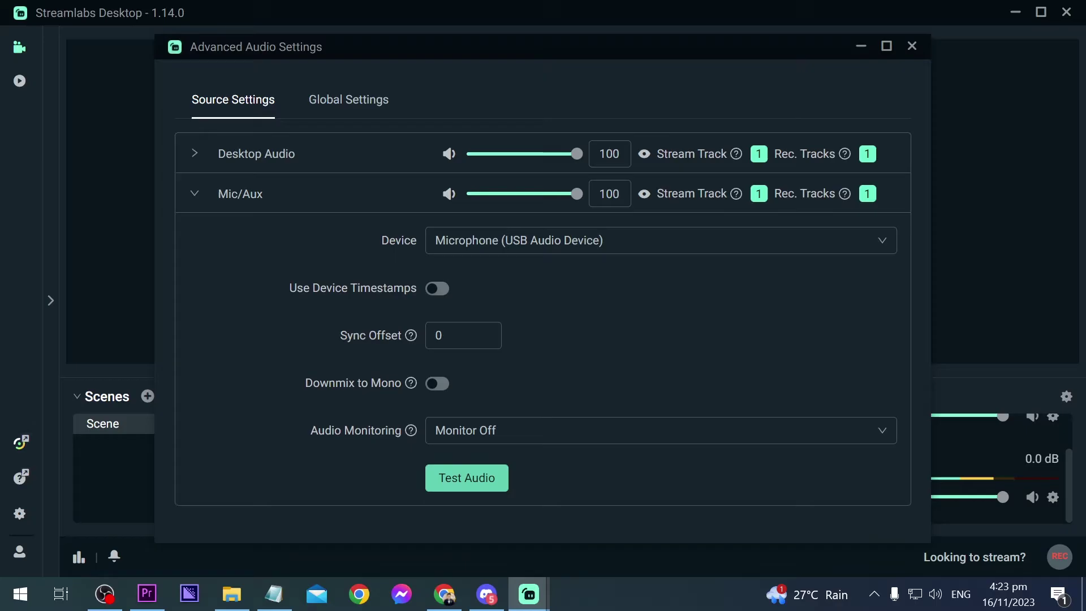
pyautogui.click(912, 46)
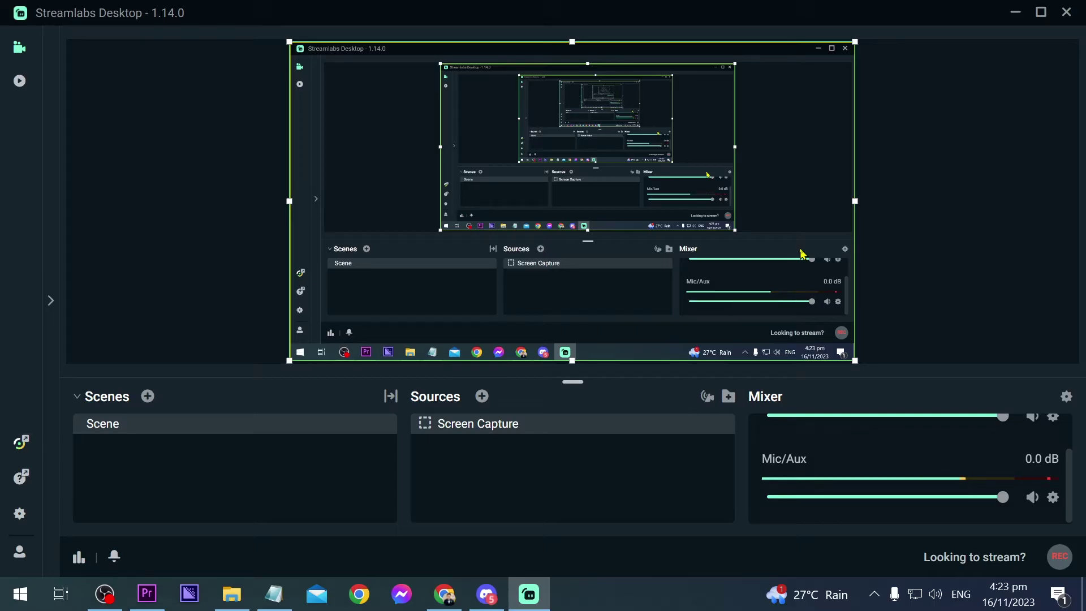
# Add a Noise Suppression filter to the Mic/Aux source, keeping Noise Suppression as the filter name
pyautogui.click(1053, 497)
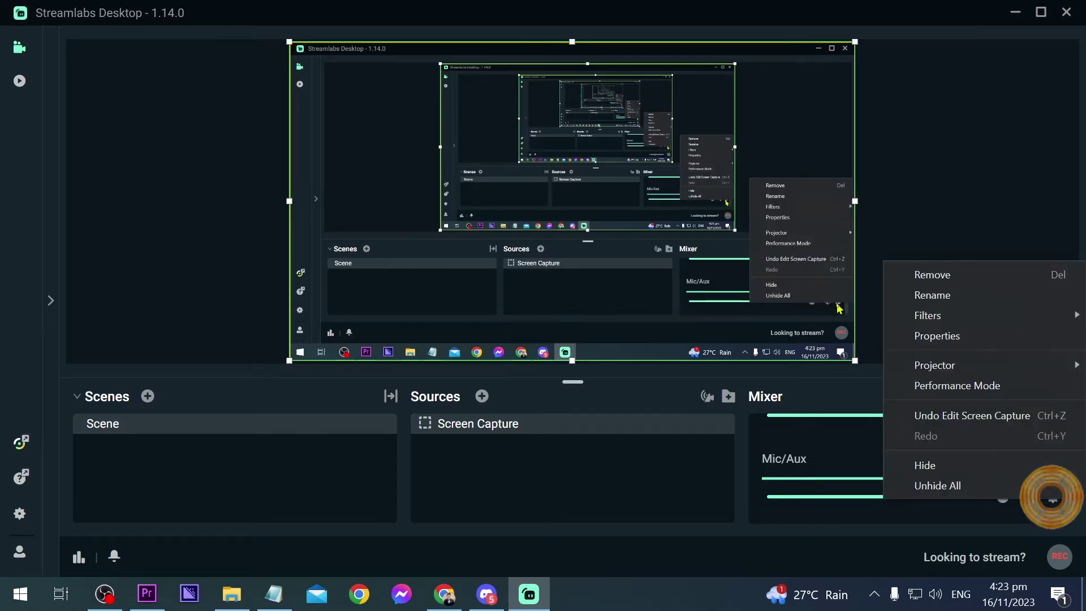
pyautogui.moveTo(903, 315)
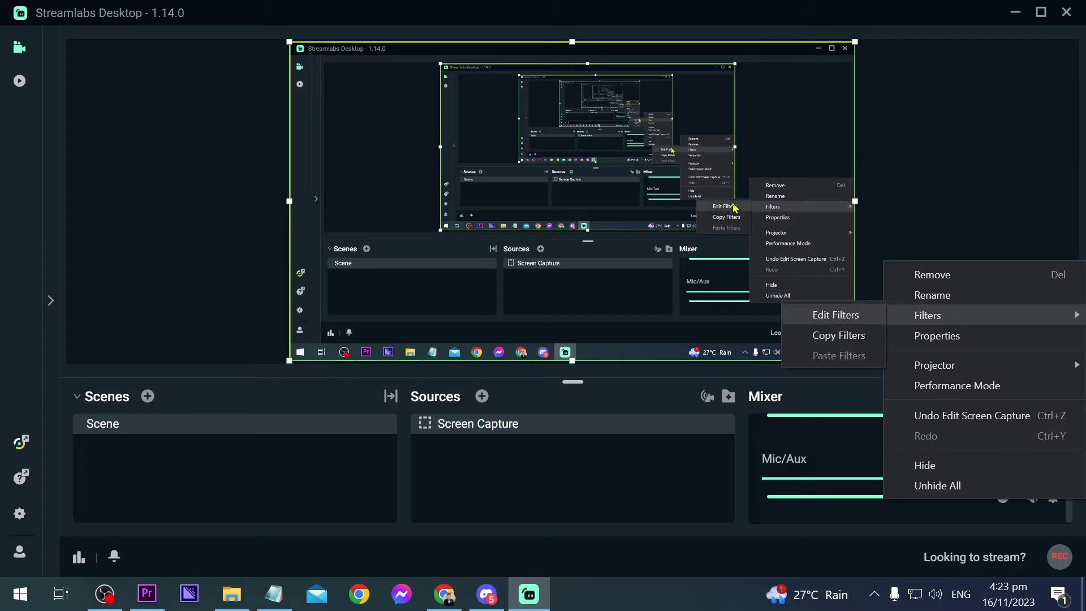
pyautogui.click(835, 315)
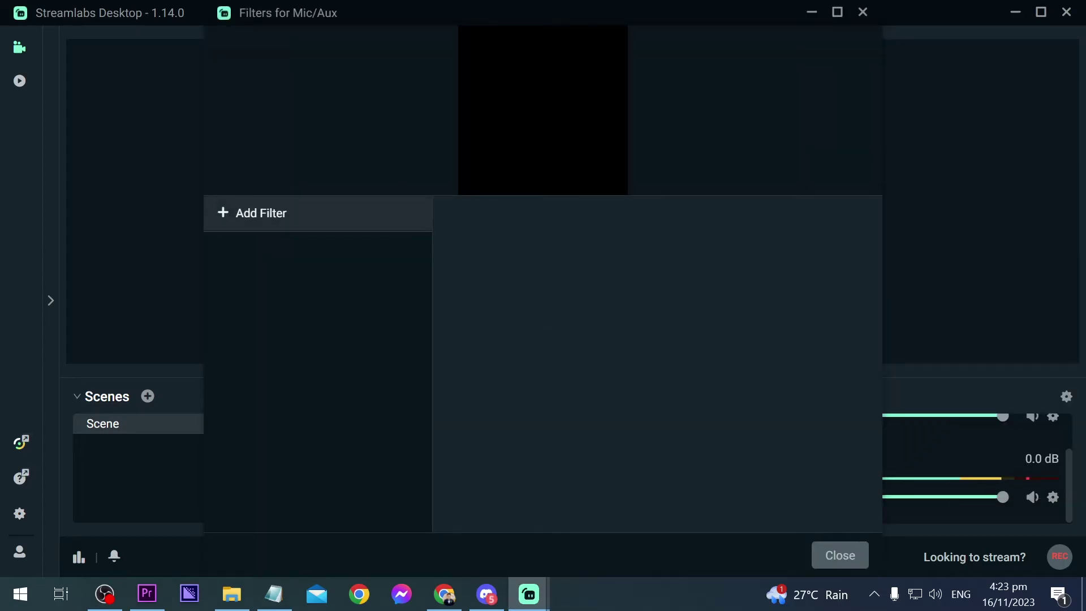
pyautogui.click(293, 208)
pyautogui.click(599, 147)
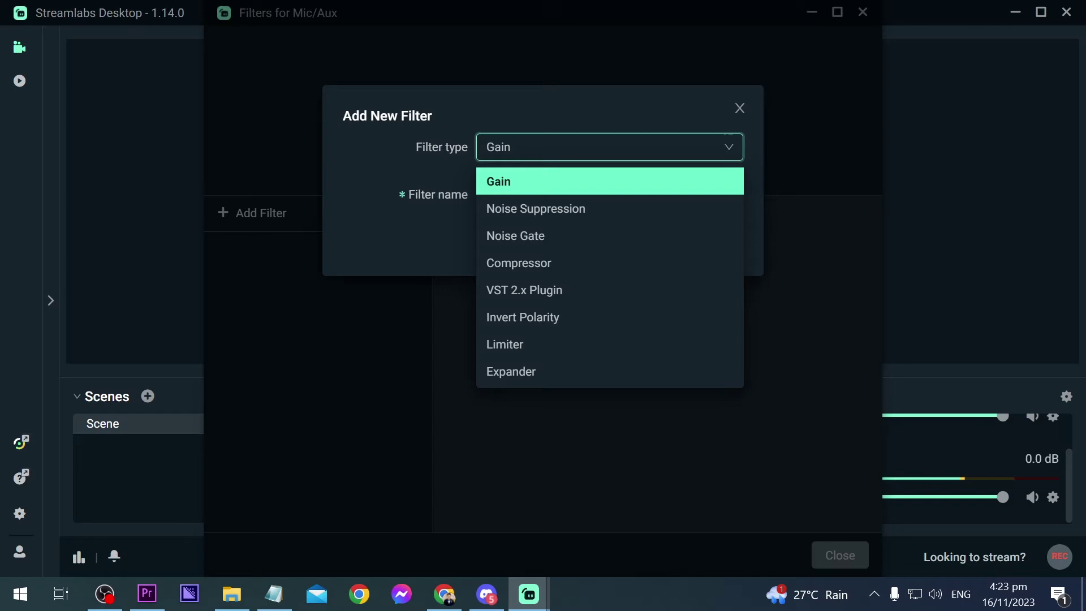
pyautogui.click(536, 209)
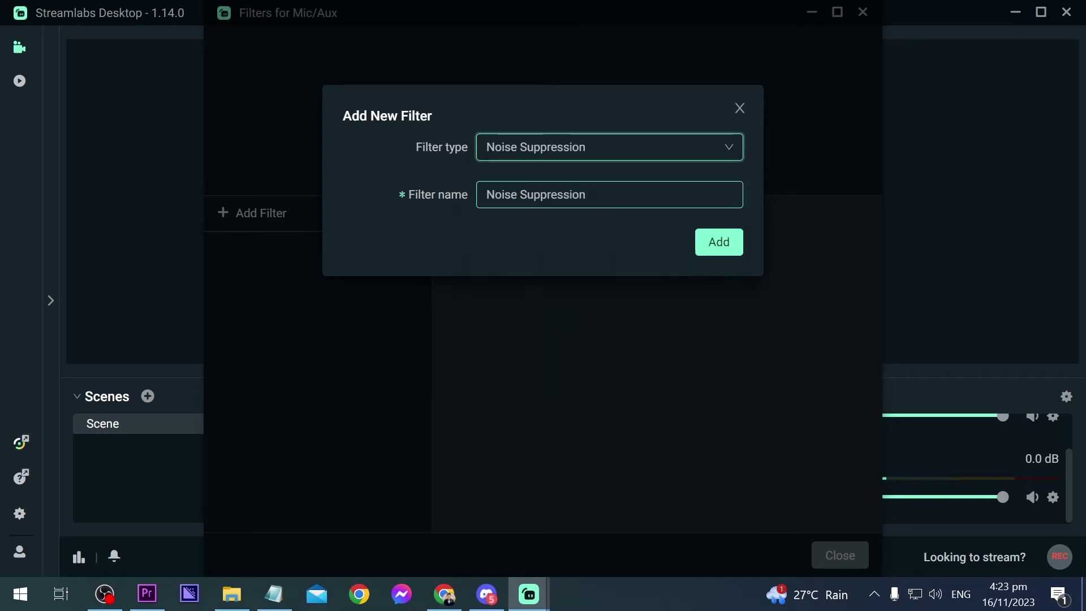
pyautogui.moveTo(599, 195); pyautogui.dragTo(482, 196)
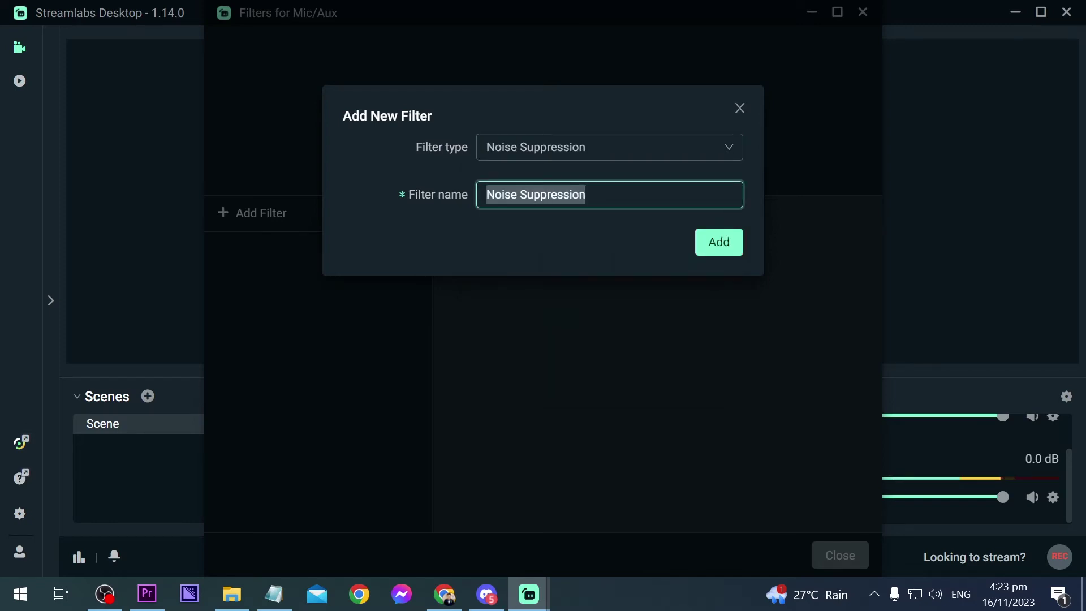
pyautogui.click(532, 194)
pyautogui.click(719, 242)
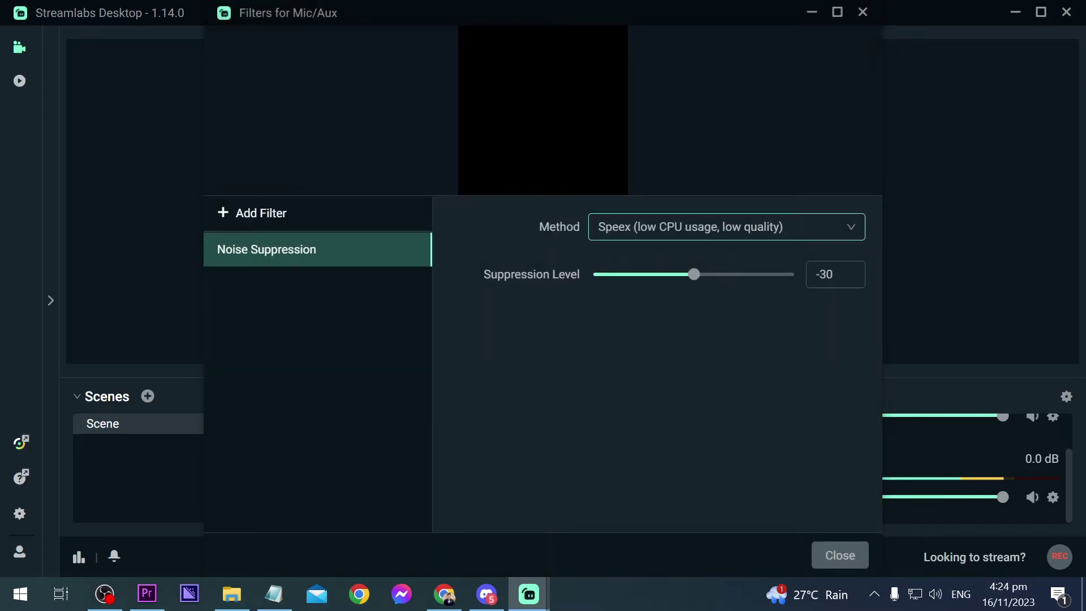
# Set the noise suppression method to RNNoise (good quality, more CPU usage) and close the filters
pyautogui.click(644, 228)
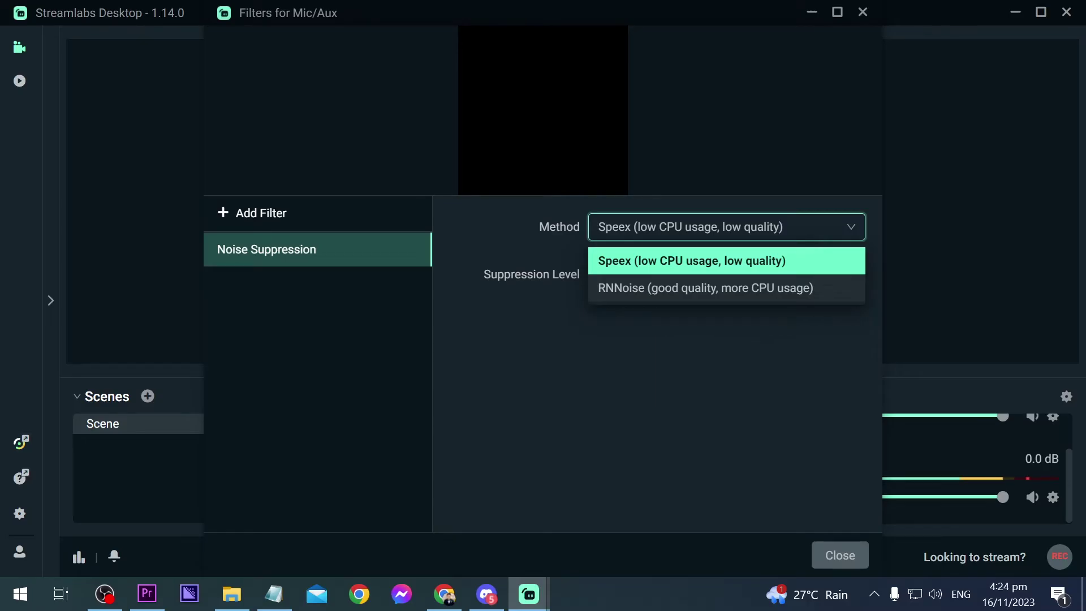
pyautogui.click(659, 291)
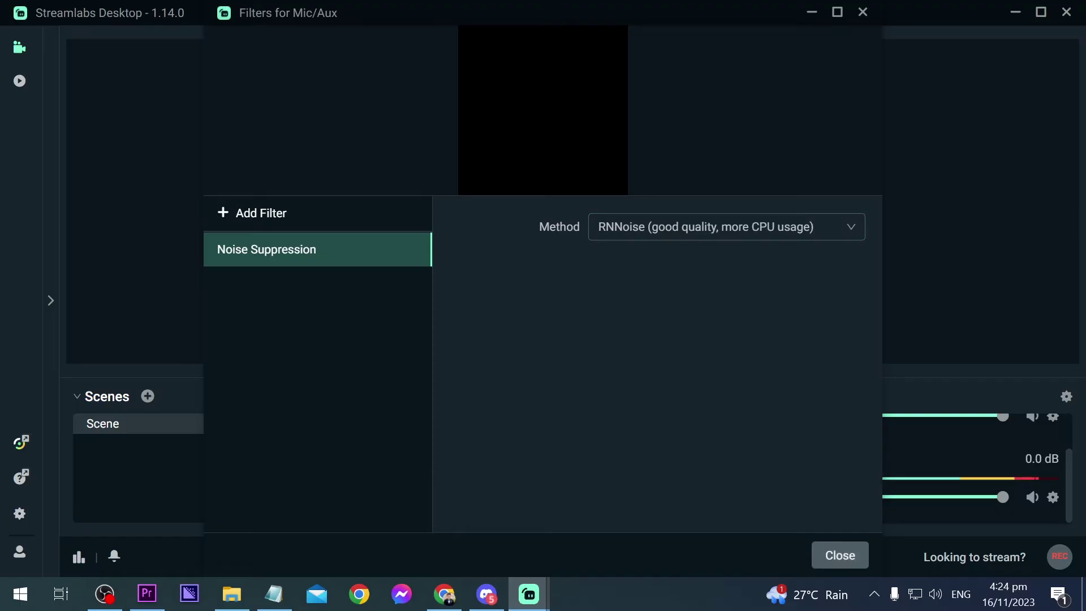
pyautogui.click(830, 554)
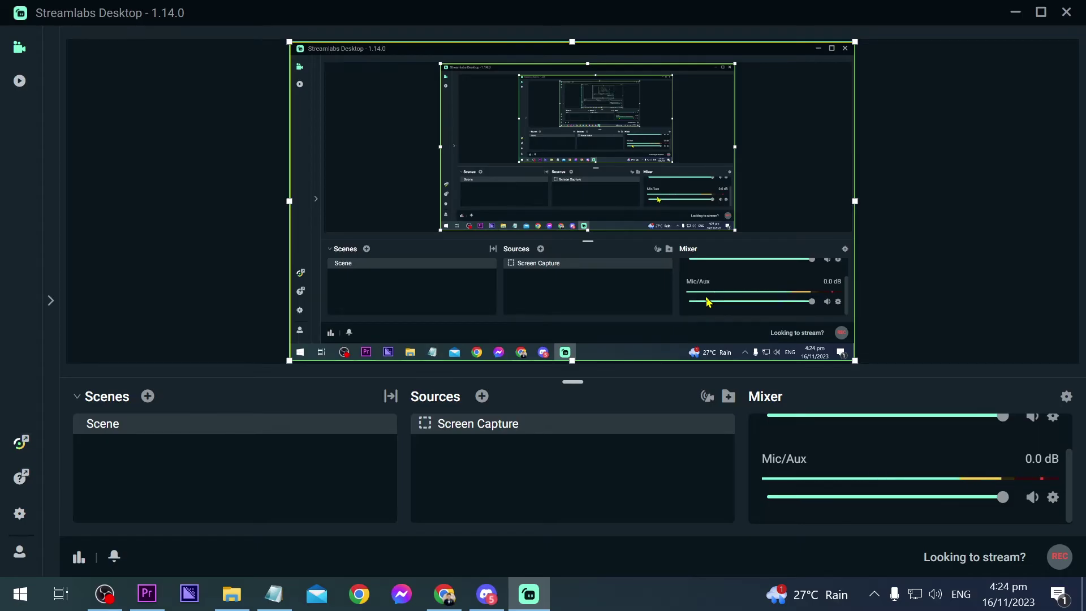
# Open the recording output settings and examine the recording format and the available encoders
pyautogui.click(19, 513)
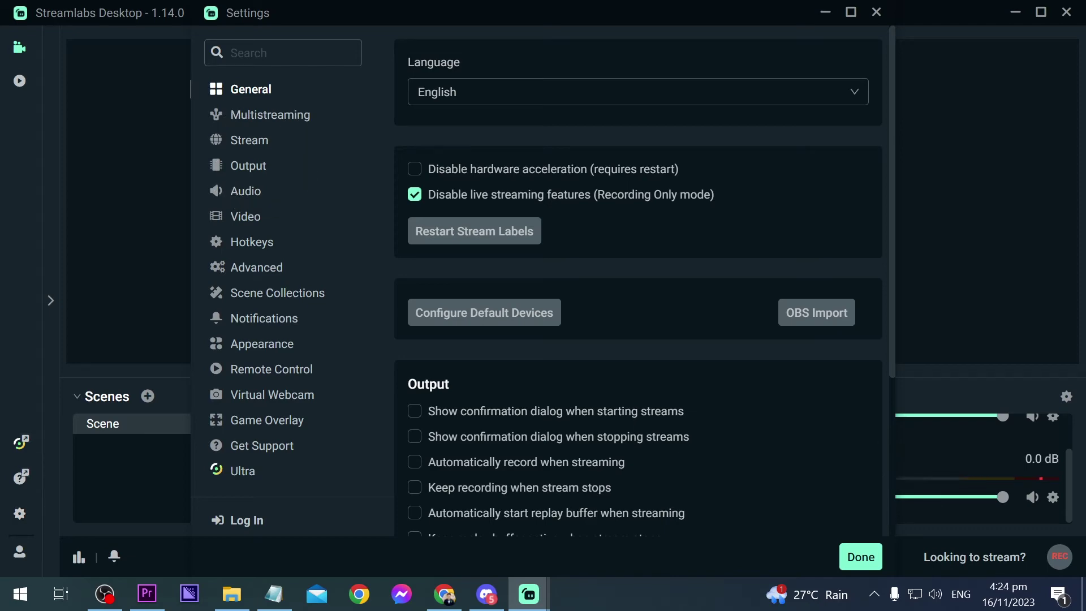
pyautogui.click(252, 164)
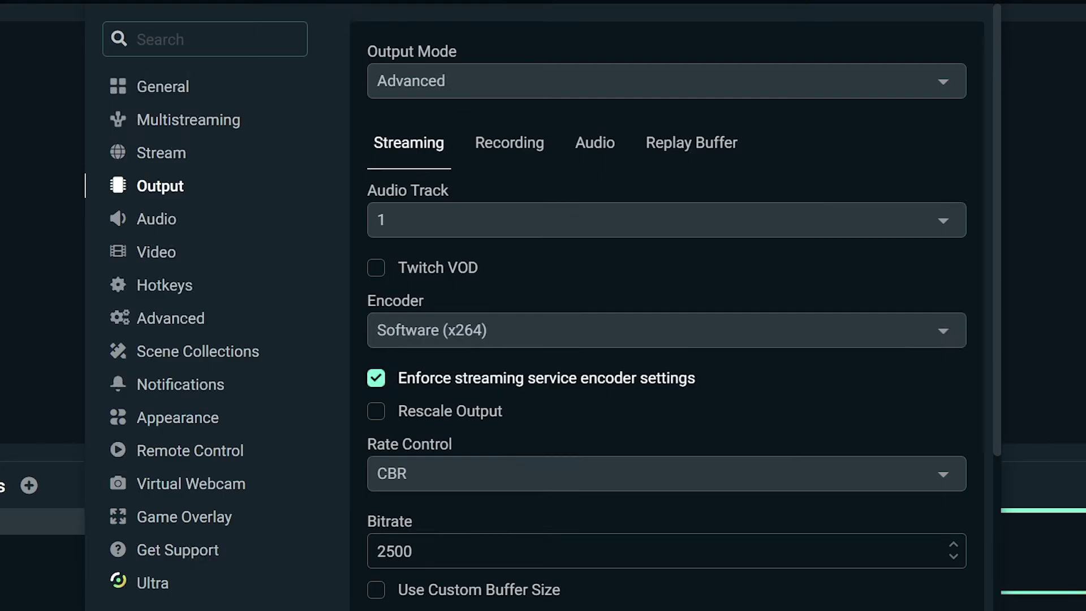
pyautogui.click(505, 146)
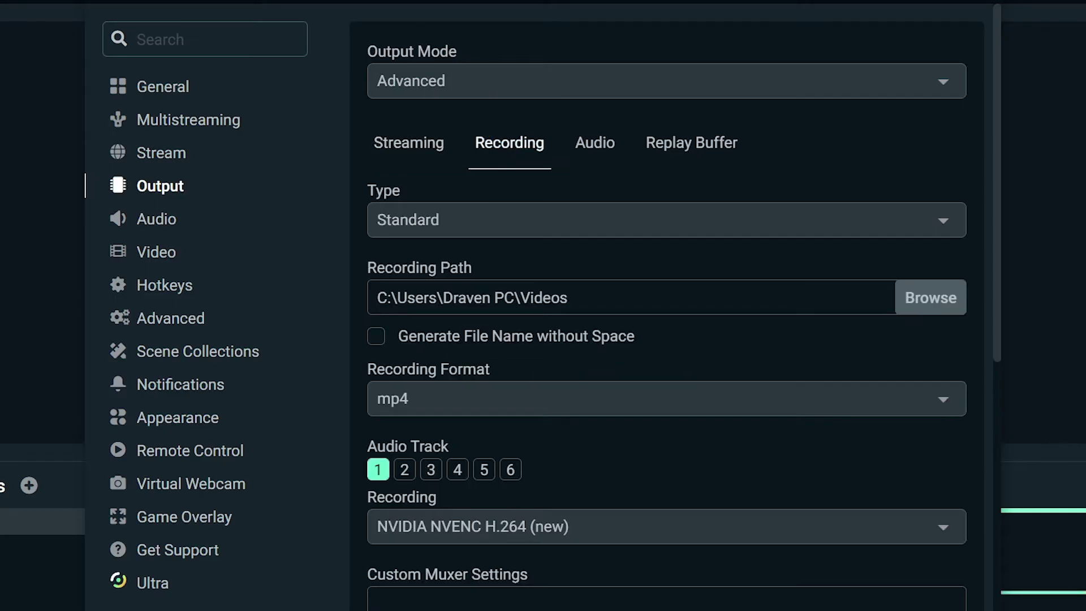
pyautogui.click(393, 372)
pyautogui.scroll(-2, 667, 317)
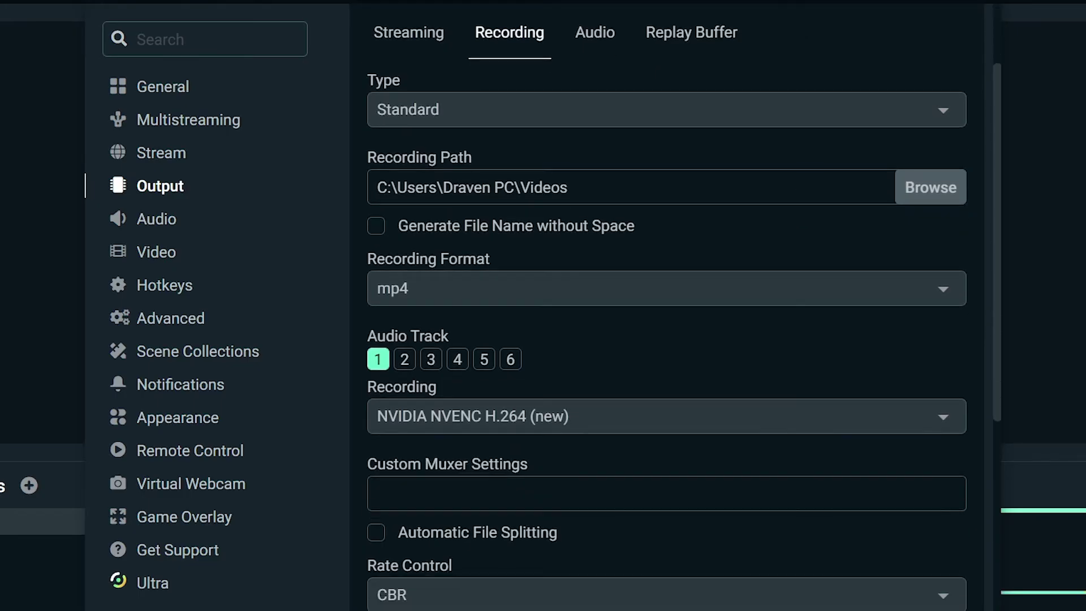
pyautogui.click(386, 385)
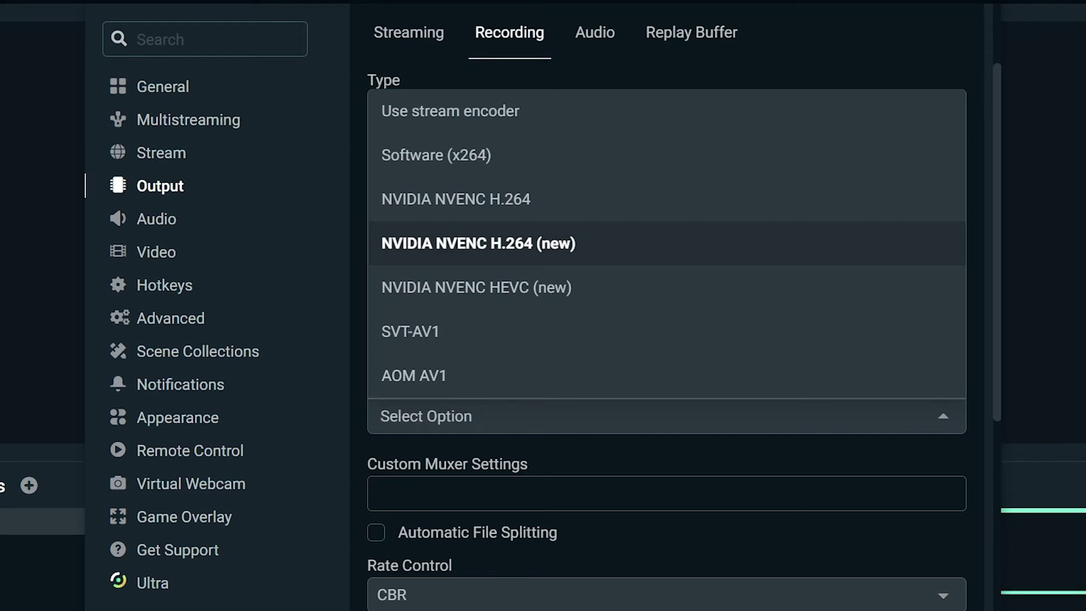
pyautogui.press('Escape')
# Set the recording rate control to CBR and the bitrate to 6000
pyautogui.scroll(-2, 667, 312)
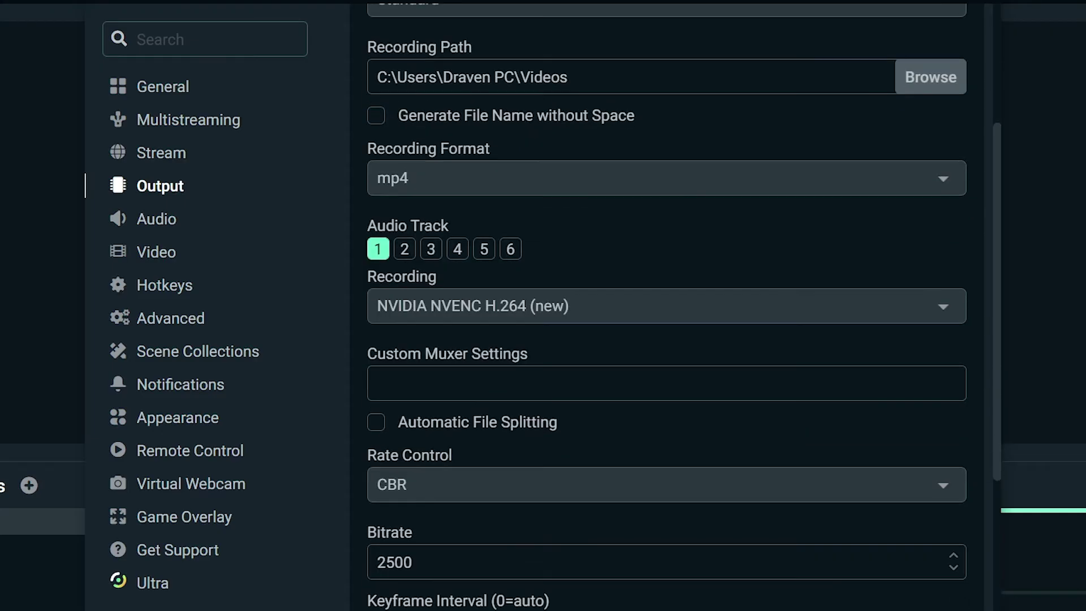
pyautogui.scroll(-2, 666, 313)
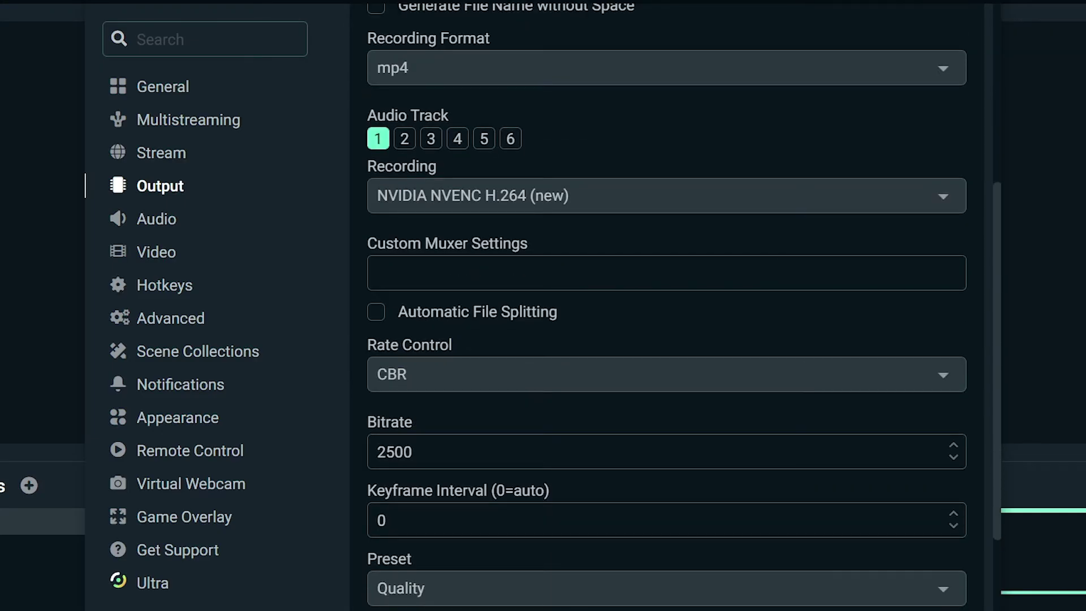
pyautogui.click(666, 375)
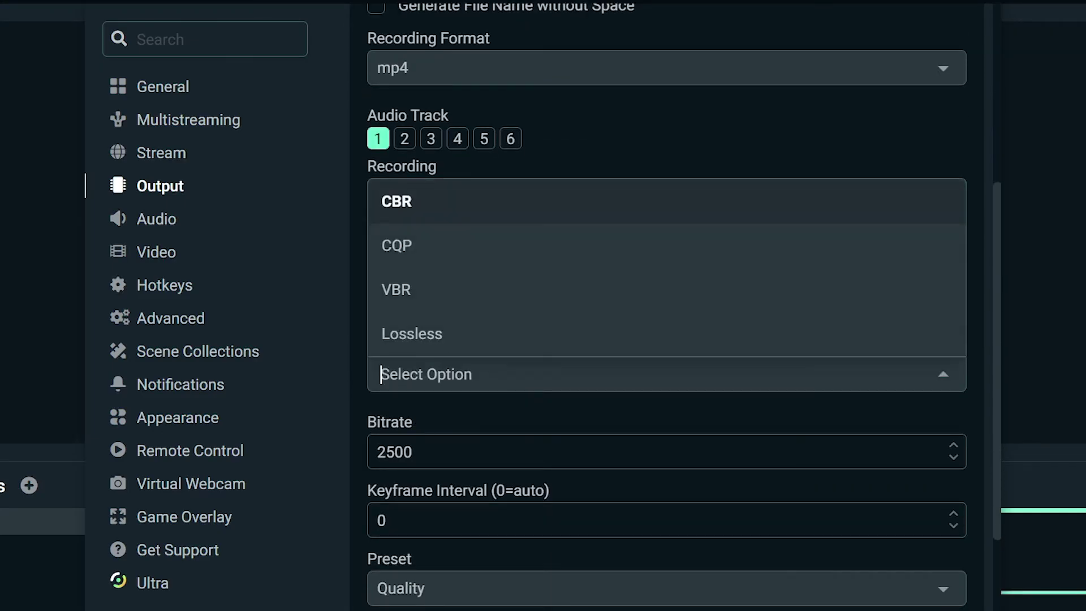
pyautogui.click(396, 201)
pyautogui.scroll(-1, 667, 342)
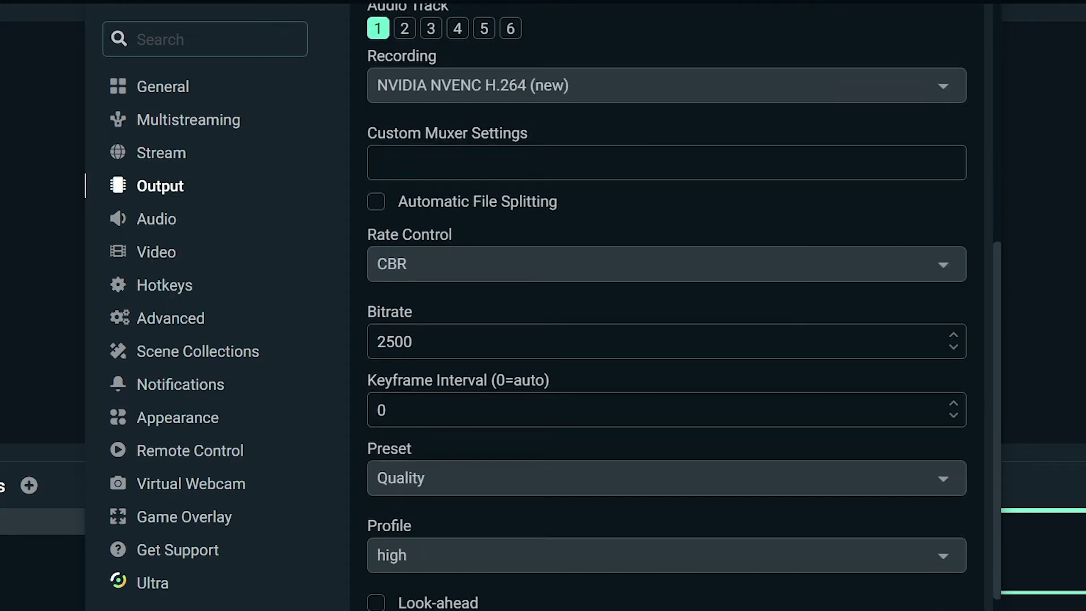
pyautogui.moveTo(425, 342); pyautogui.dragTo(380, 310)
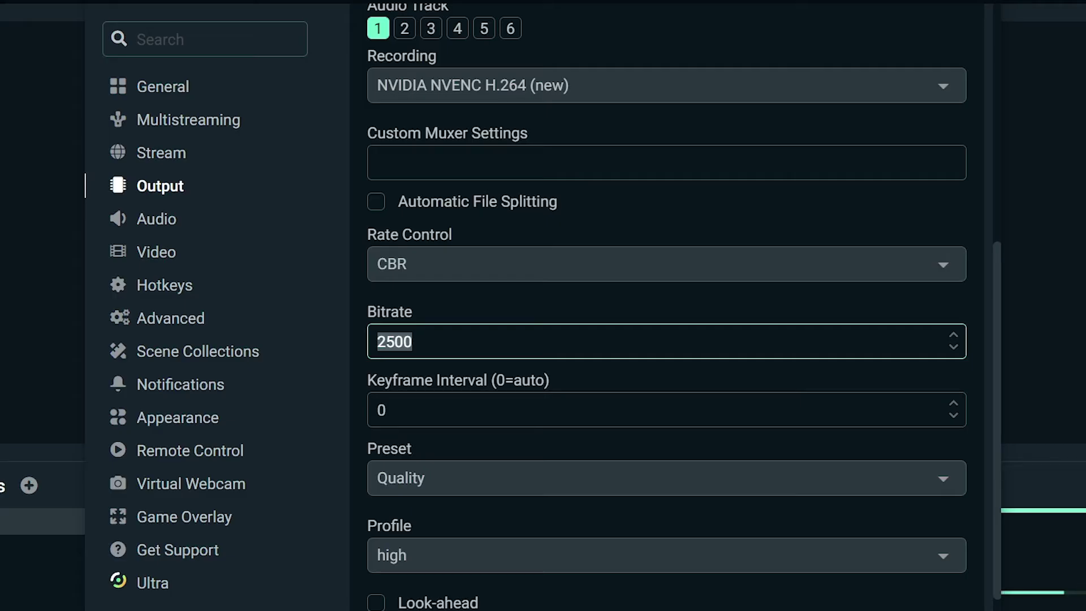
pyautogui.write('6000')
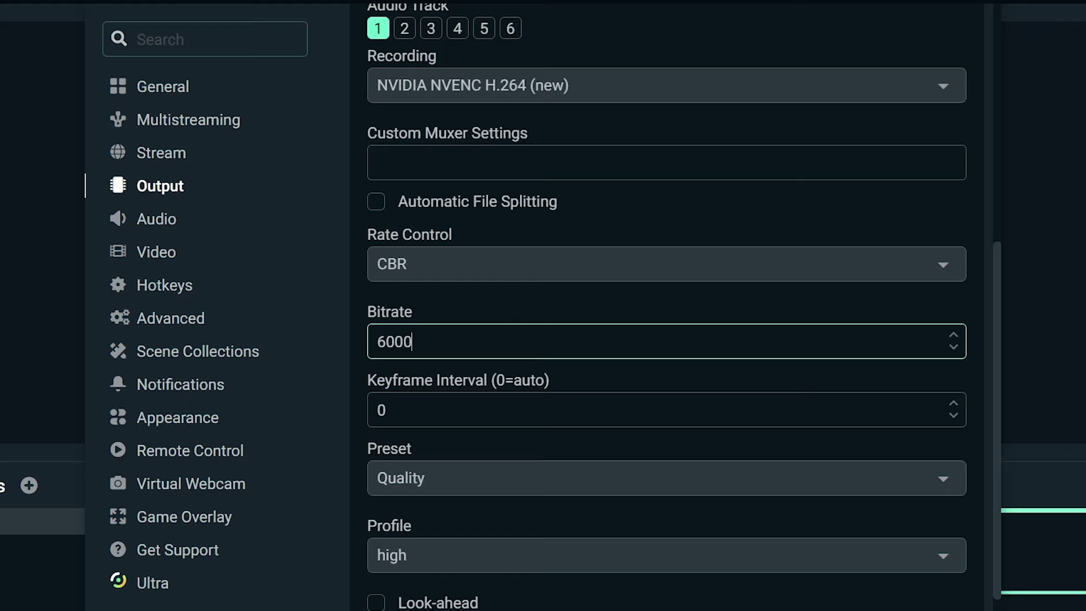
pyautogui.press('Return')
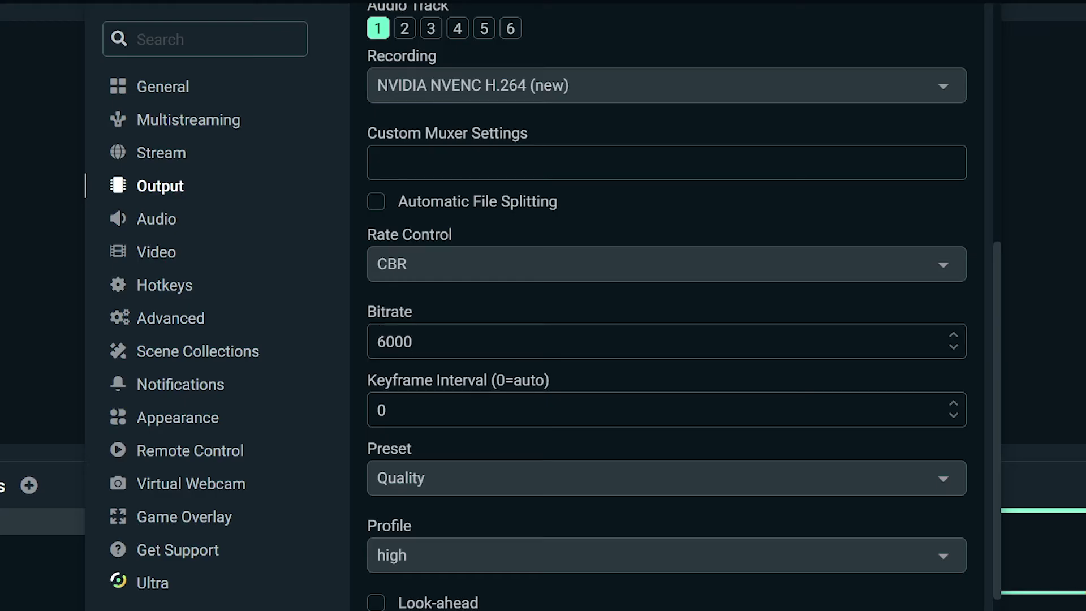
# Choose the Quality encoder preset for recording and save the output settings
pyautogui.scroll(-2, 667, 306)
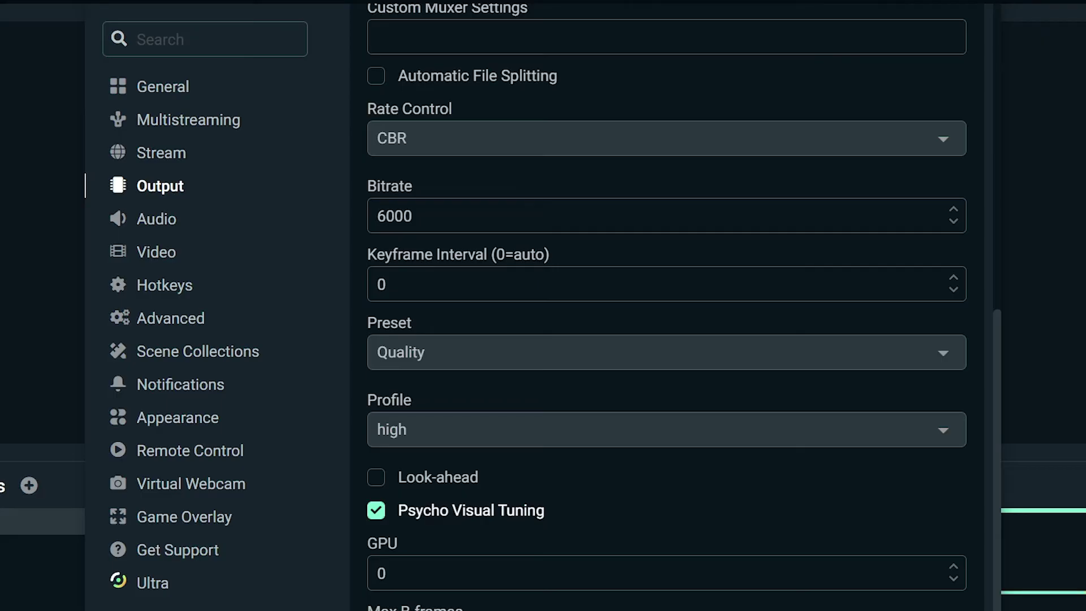
pyautogui.click(666, 352)
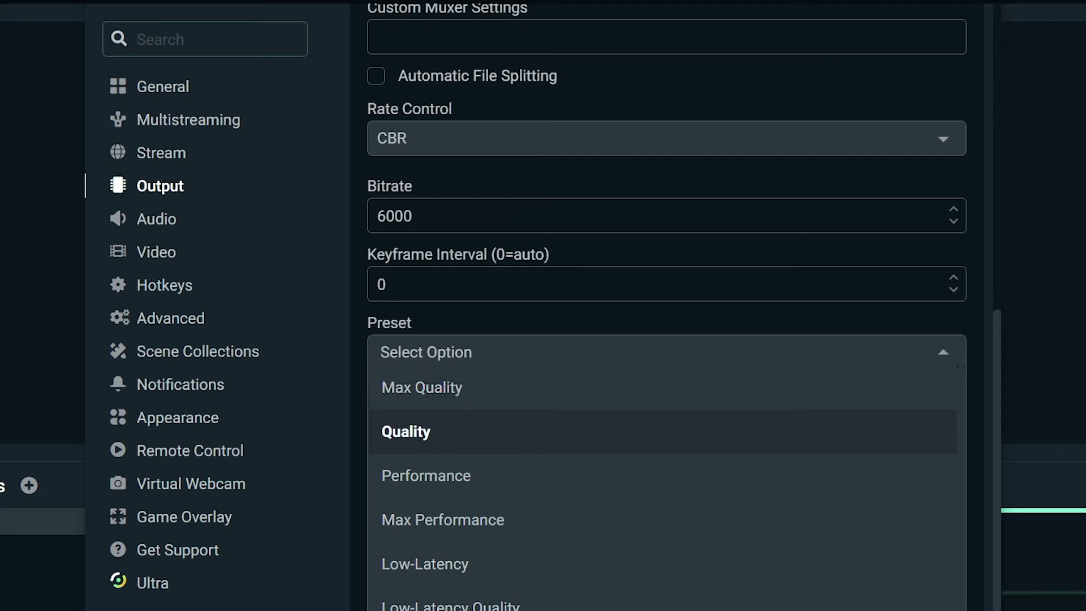
pyautogui.click(662, 431)
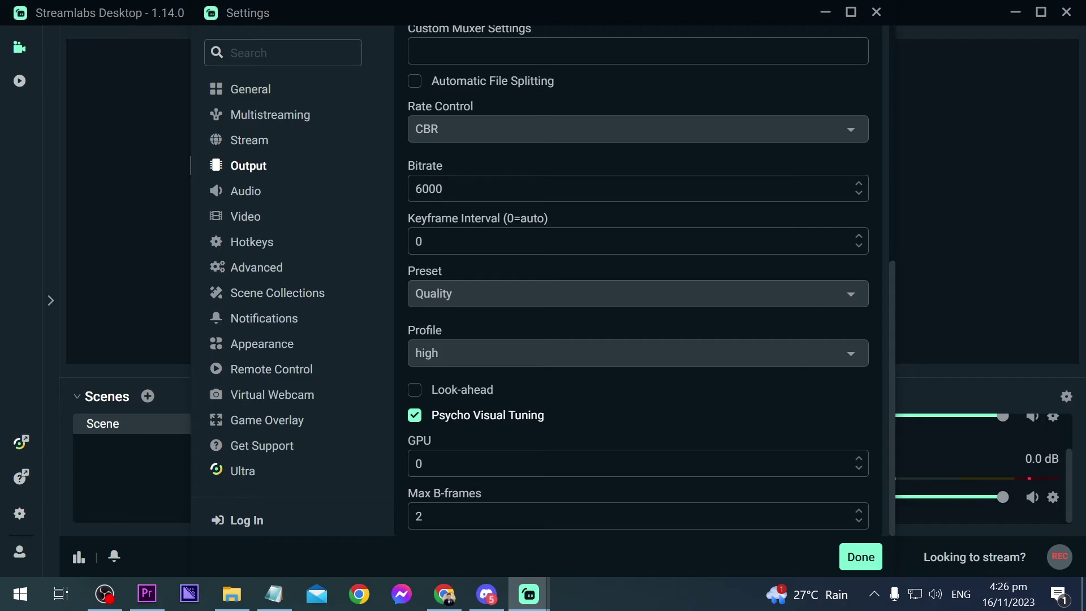
pyautogui.click(862, 557)
# Open the advanced output settings for audio and set the Track 1 audio bitrate to 320
pyautogui.click(20, 514)
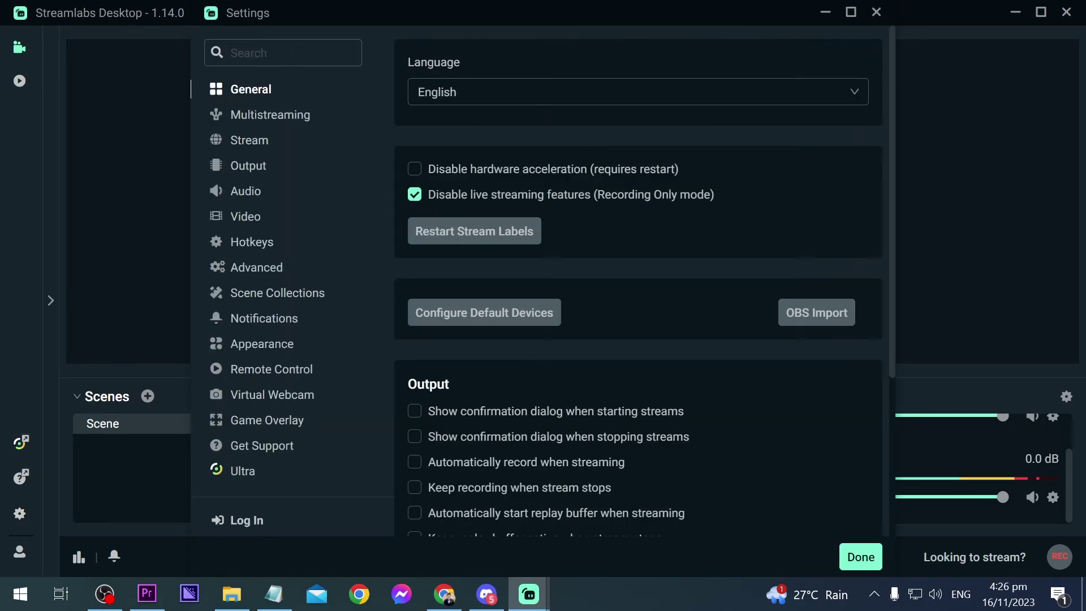
pyautogui.click(245, 192)
pyautogui.click(248, 166)
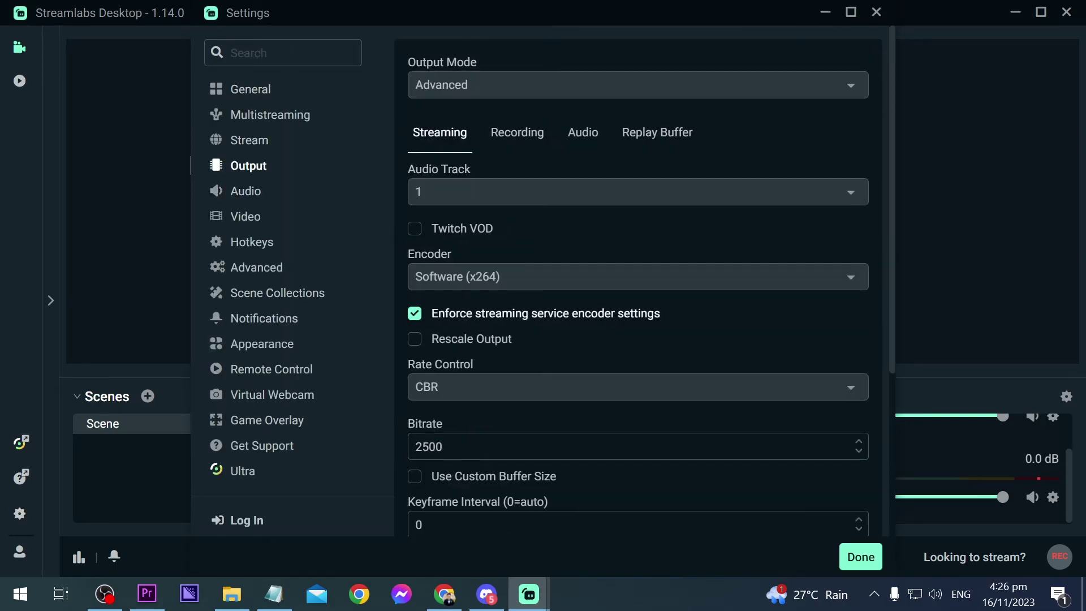
pyautogui.click(583, 132)
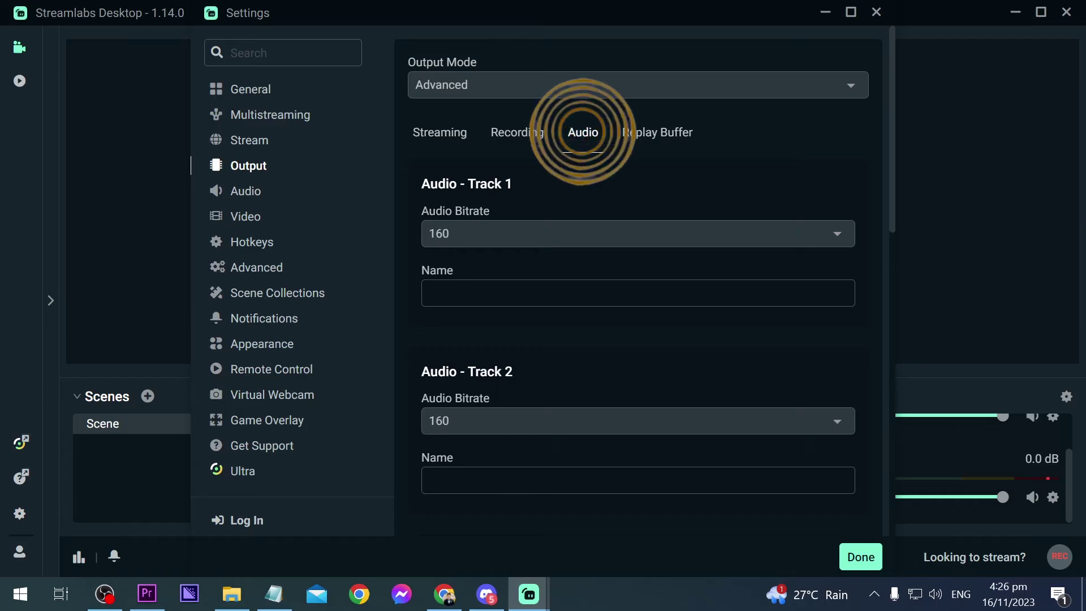
pyautogui.click(441, 232)
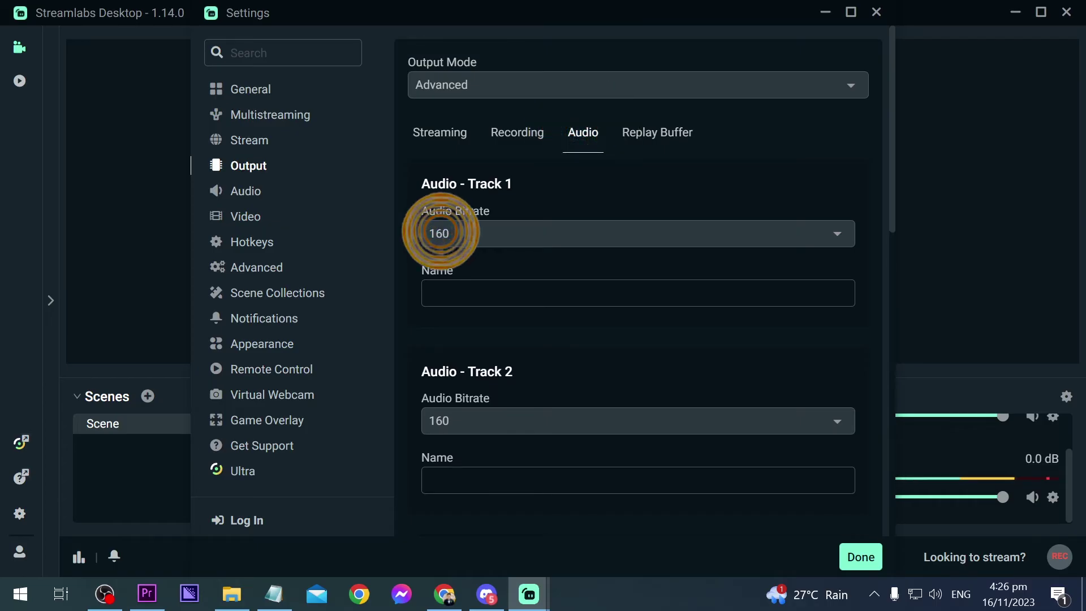
pyautogui.scroll(-2, 638, 362)
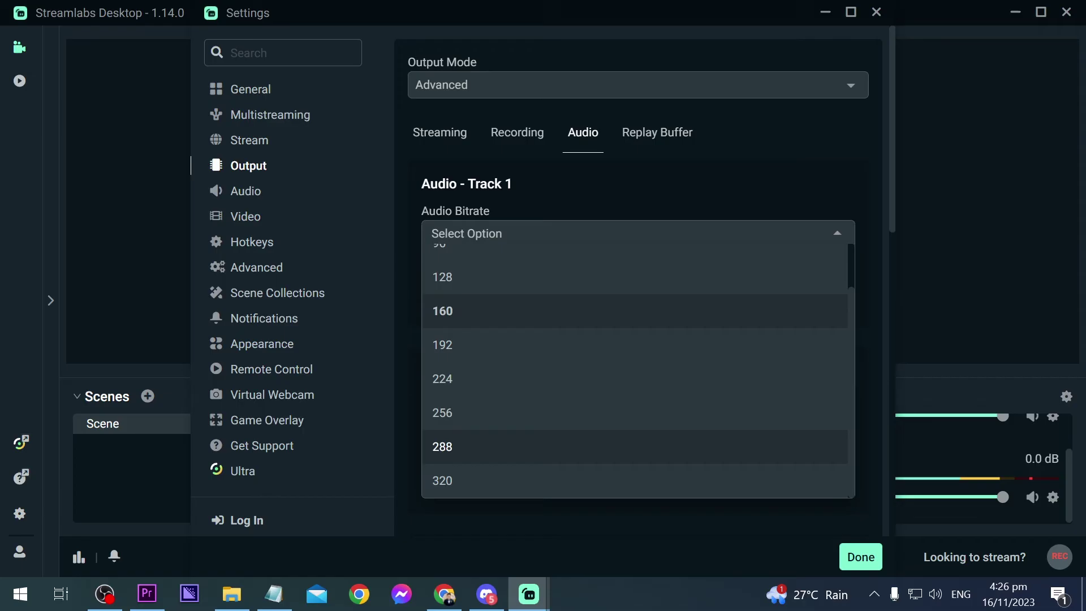
pyautogui.click(453, 480)
# Set the audio bitrate of Track 2 and Track 3 to 320 in the output audio settings
pyautogui.scroll(-1, 639, 336)
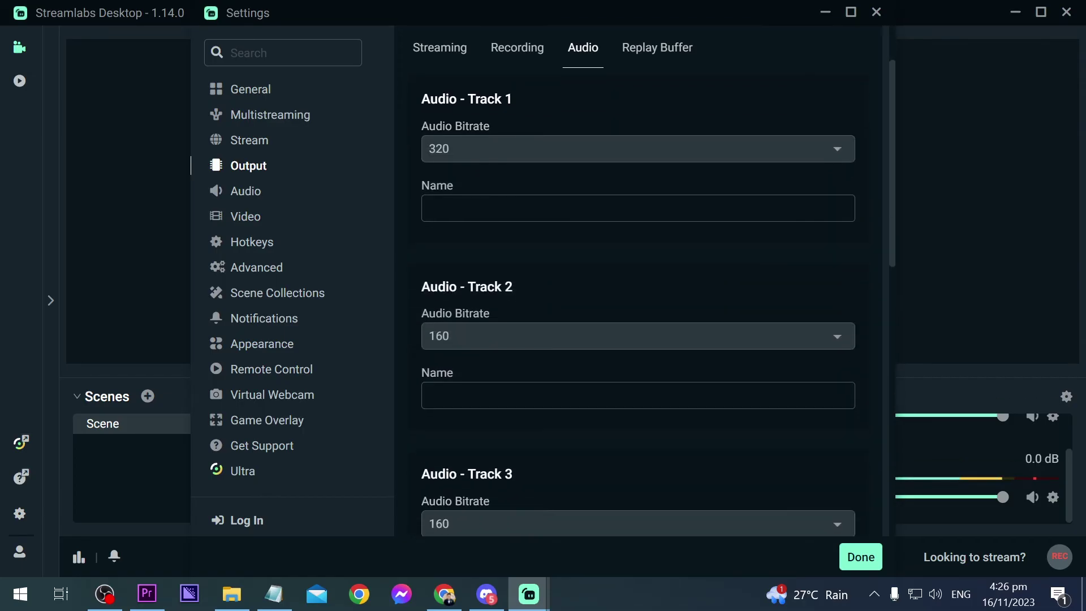
pyautogui.click(464, 336)
pyautogui.scroll(-1, 464, 302)
pyautogui.click(464, 305)
pyautogui.scroll(-4, 464, 305)
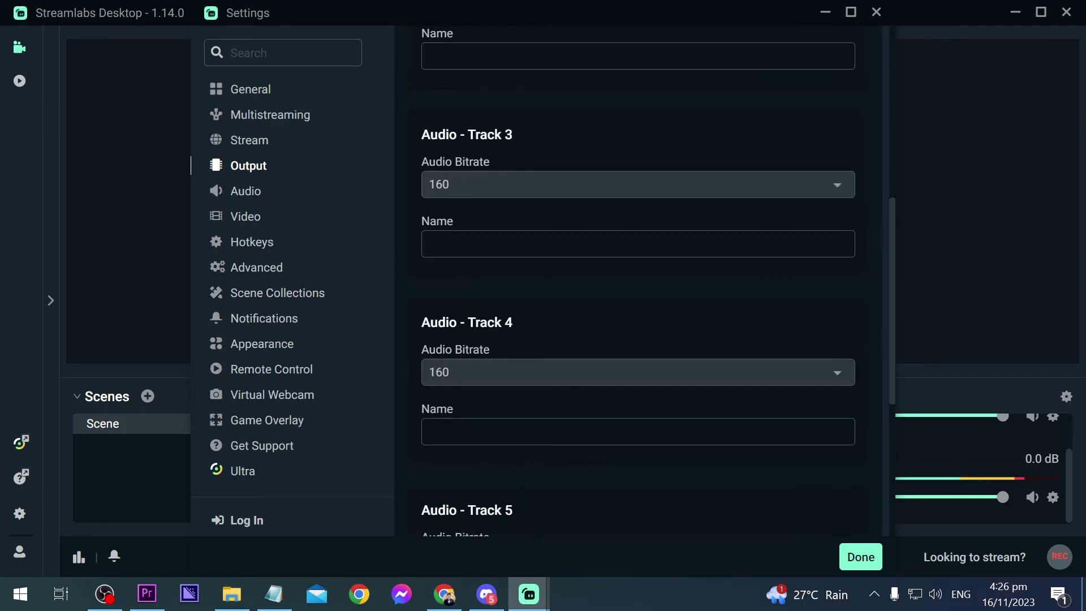
pyautogui.click(464, 184)
pyautogui.scroll(-2, 638, 313)
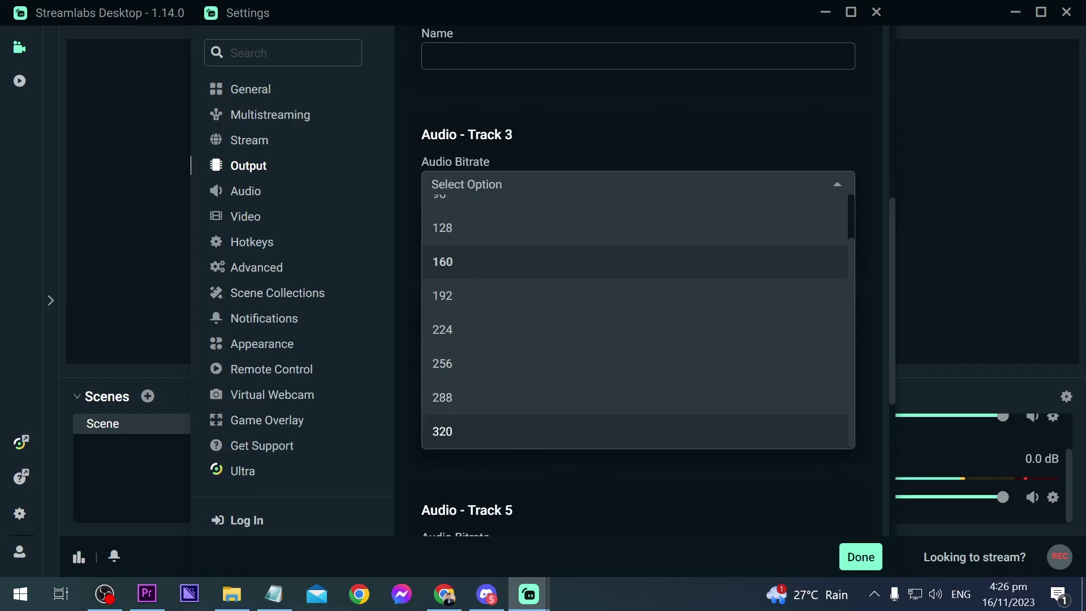
pyautogui.click(442, 429)
pyautogui.scroll(-4, 639, 283)
pyautogui.scroll(-1, 638, 282)
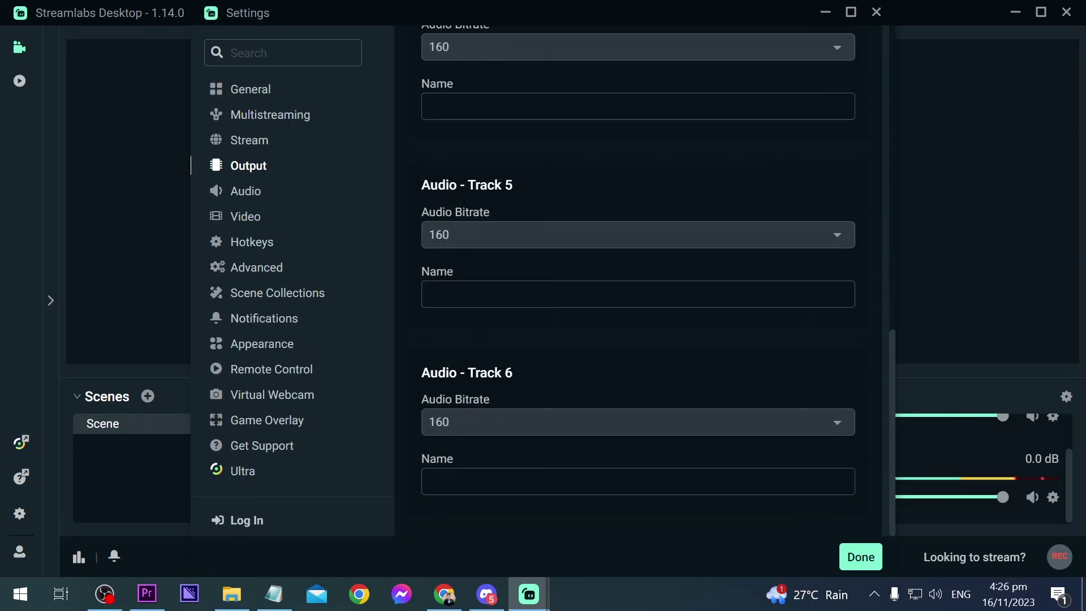
pyautogui.scroll(10, 638, 283)
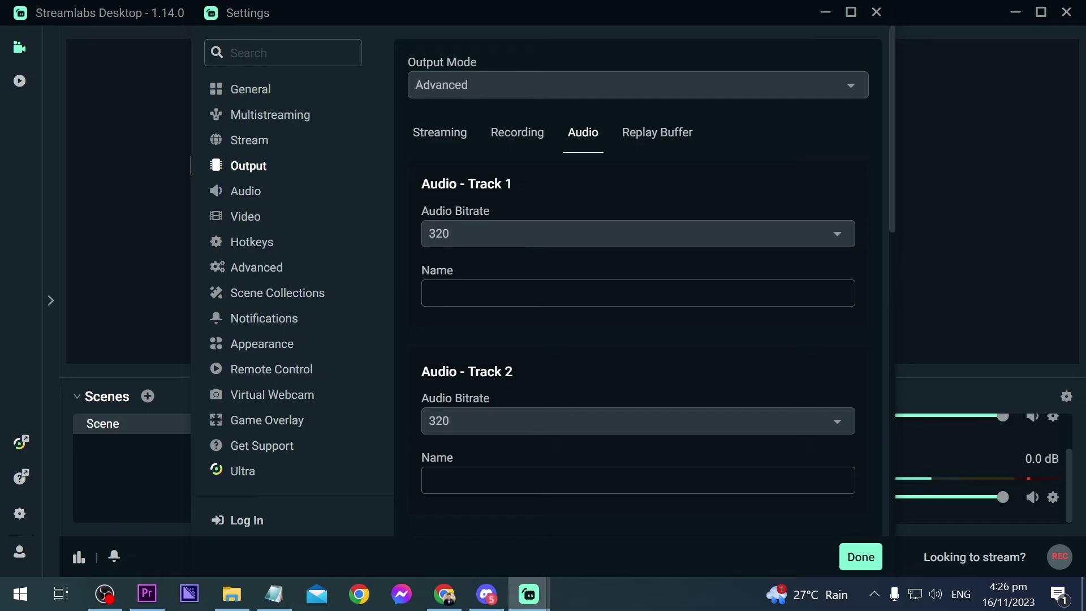
# Open the video settings and set the output (scaled) resolution to 1920x1080
pyautogui.click(245, 216)
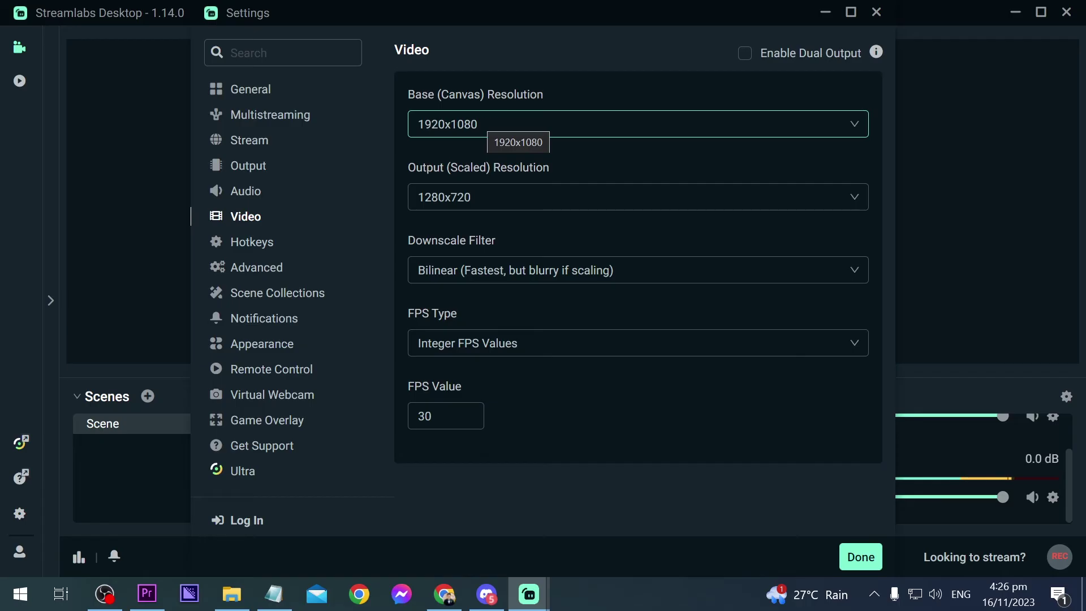
pyautogui.click(639, 197)
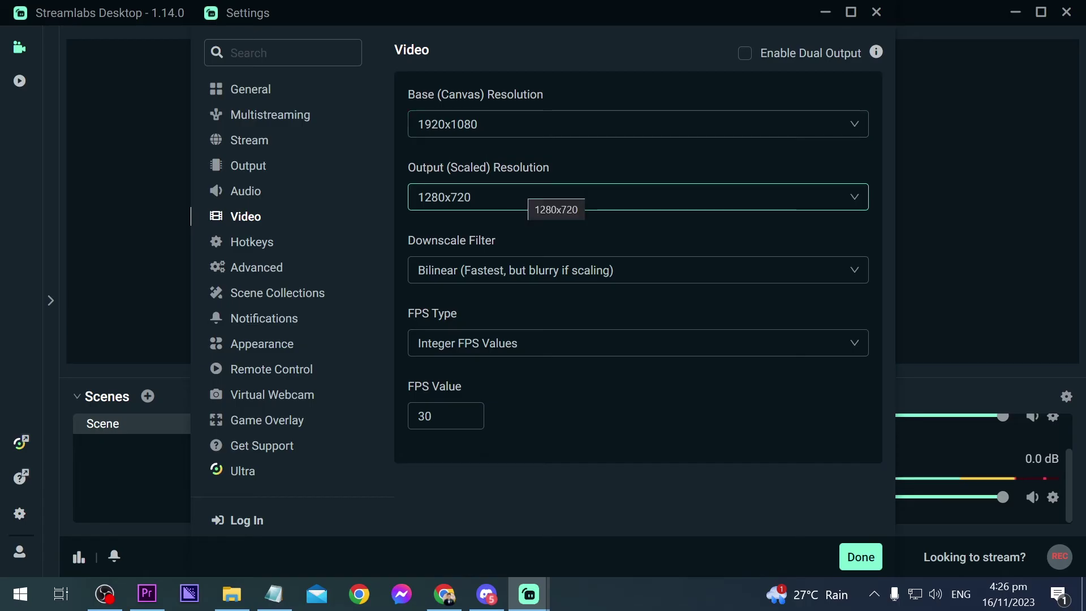
pyautogui.click(526, 196)
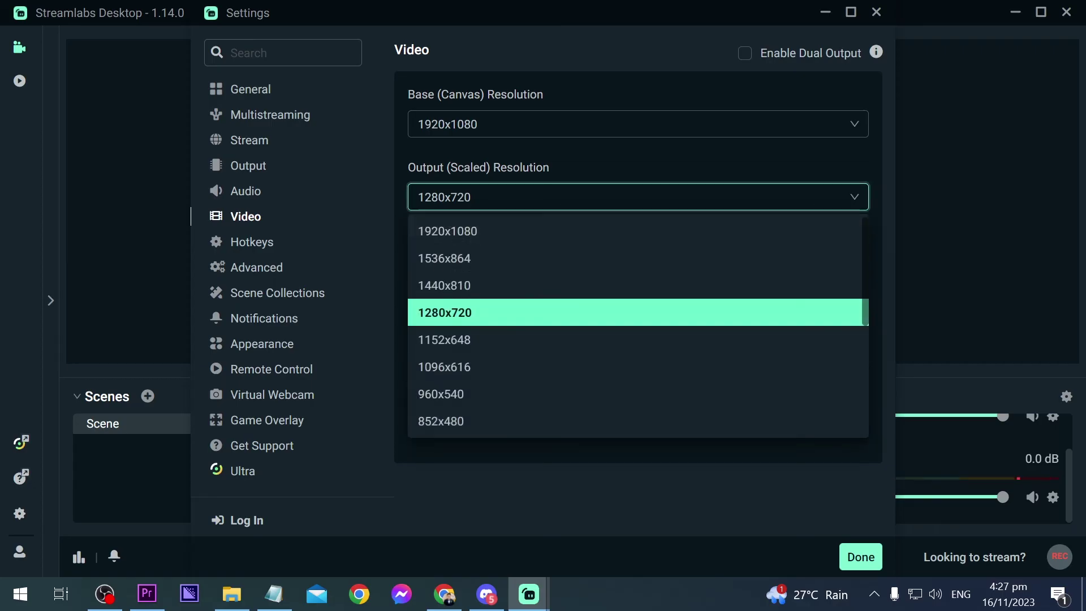
pyautogui.click(447, 231)
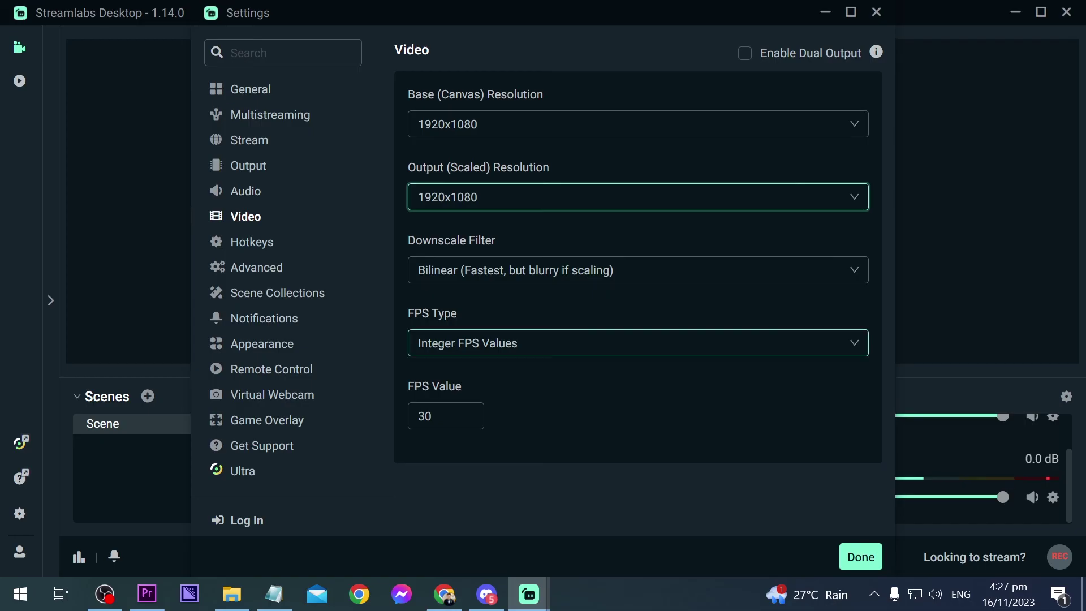
# Change the FPS type to Common FPS Values, keep 30 as the frame rate, and save the video settings
pyautogui.click(638, 343)
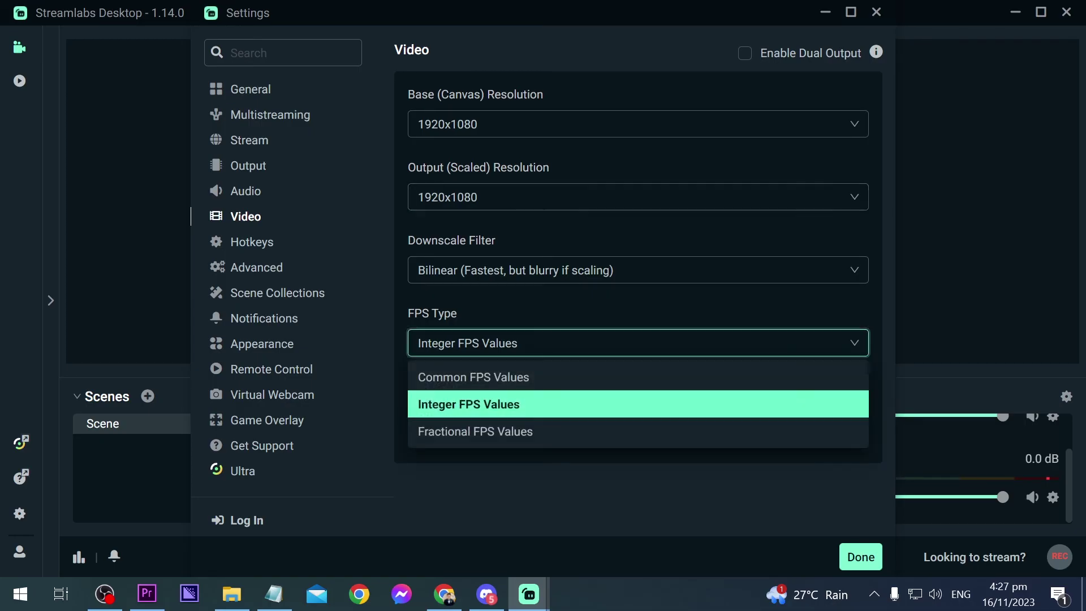
pyautogui.click(474, 376)
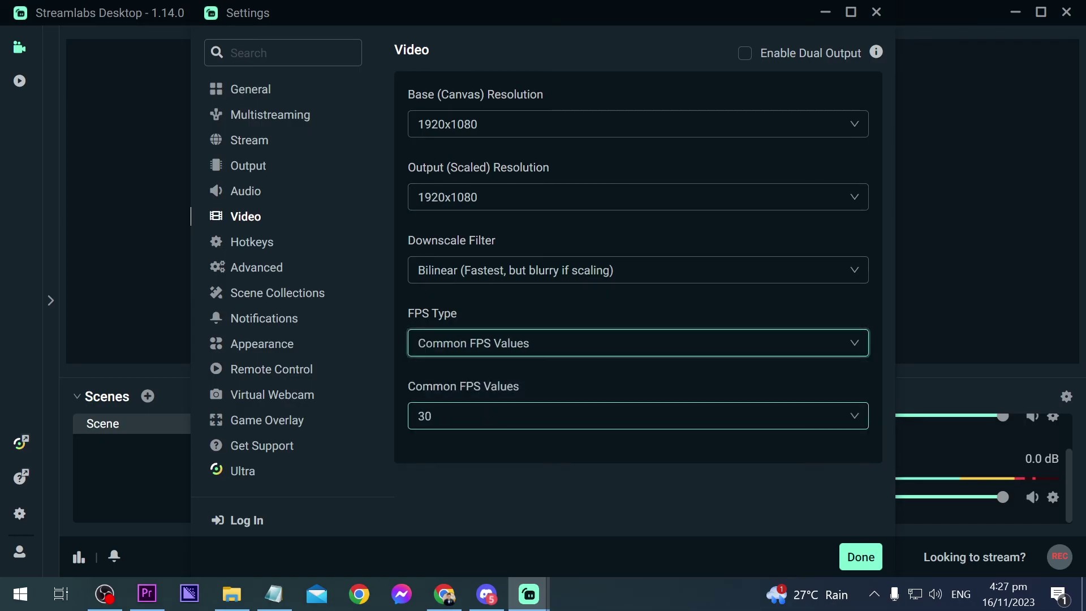
pyautogui.click(638, 415)
pyautogui.scroll(-1, 639, 382)
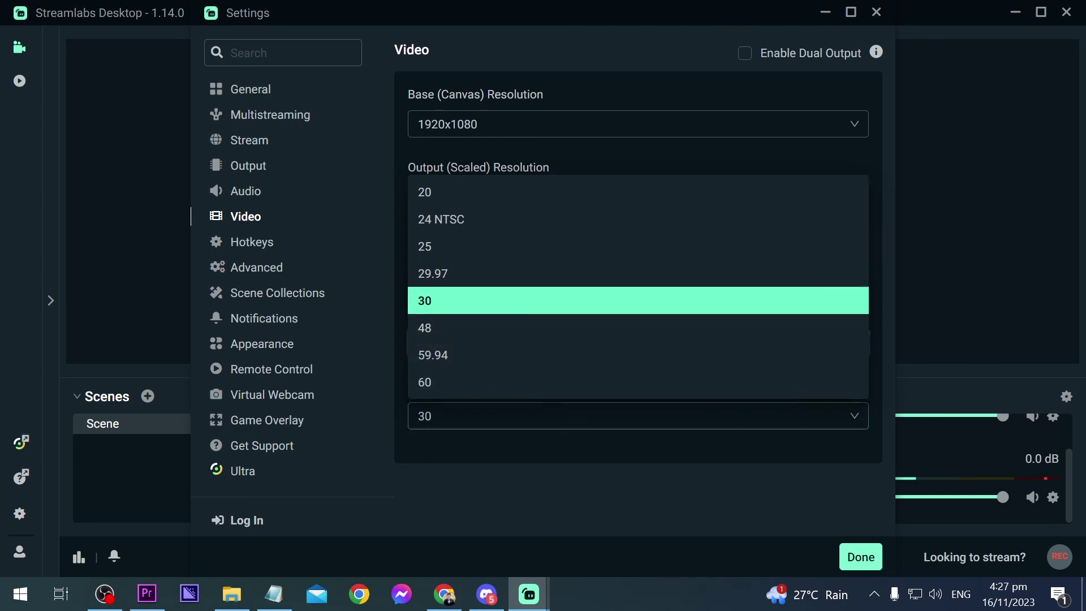
pyautogui.click(639, 383)
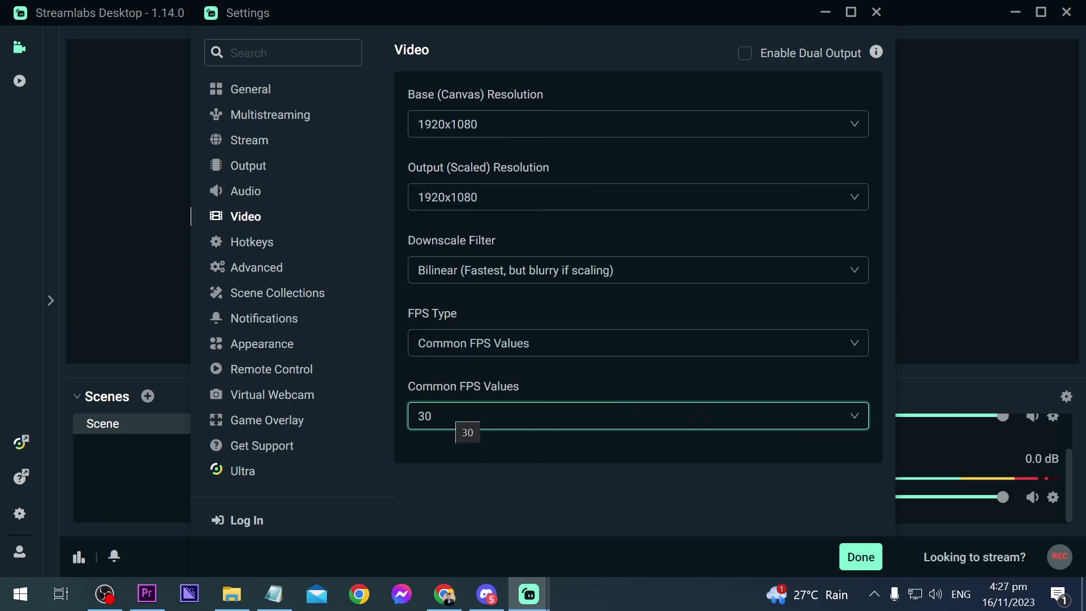
pyautogui.click(461, 417)
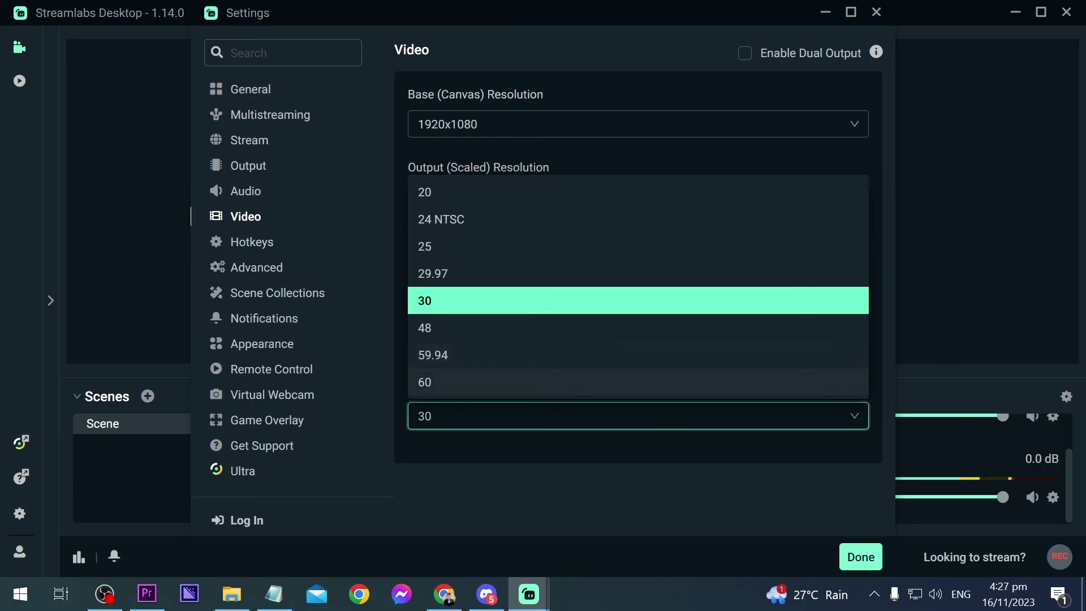
pyautogui.click(433, 301)
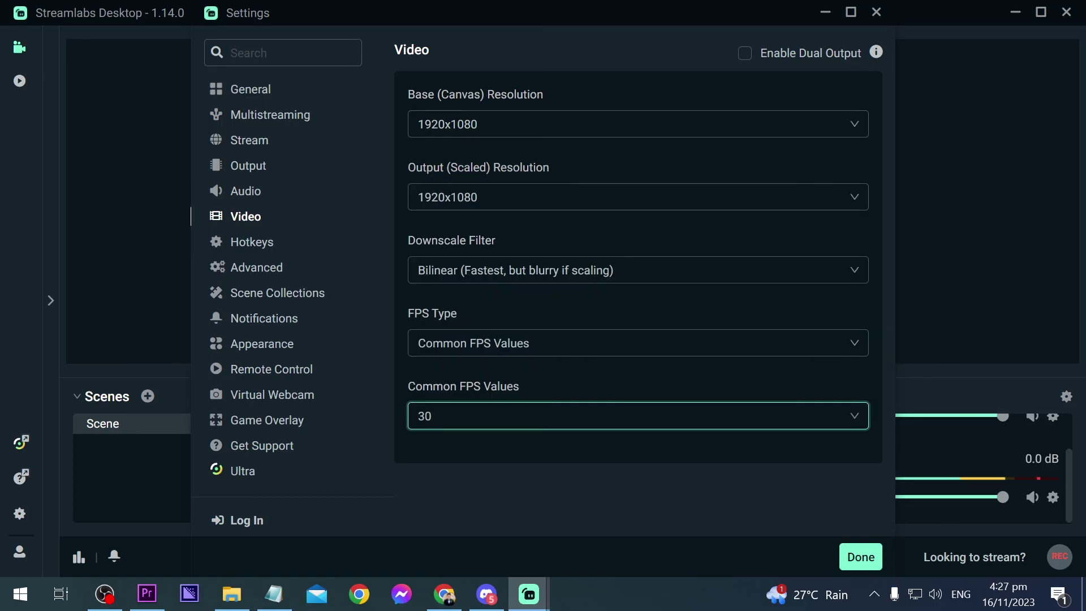
pyautogui.click(638, 416)
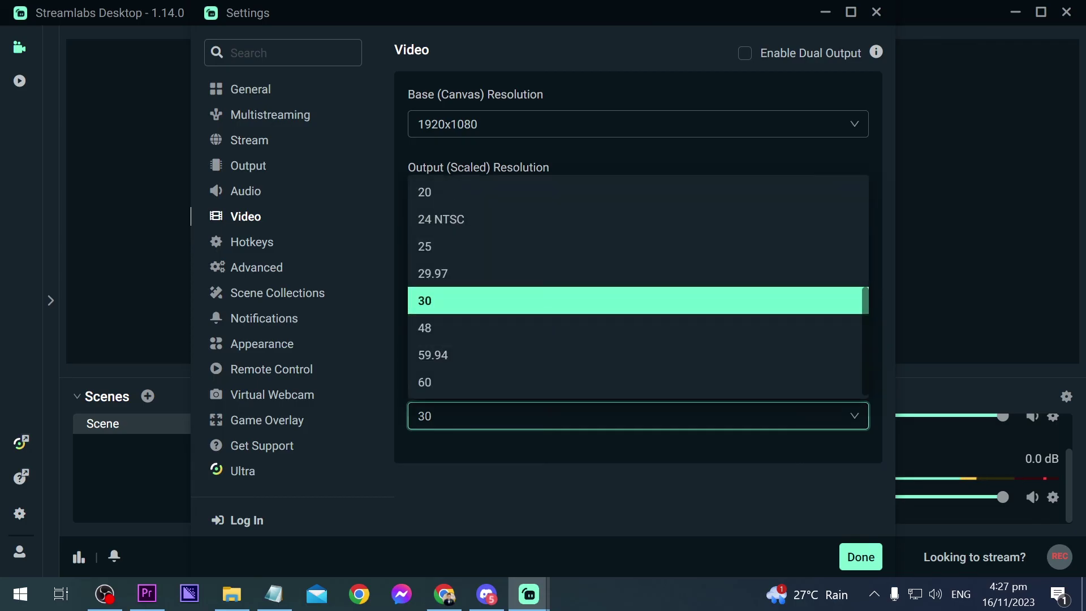
pyautogui.press('Escape')
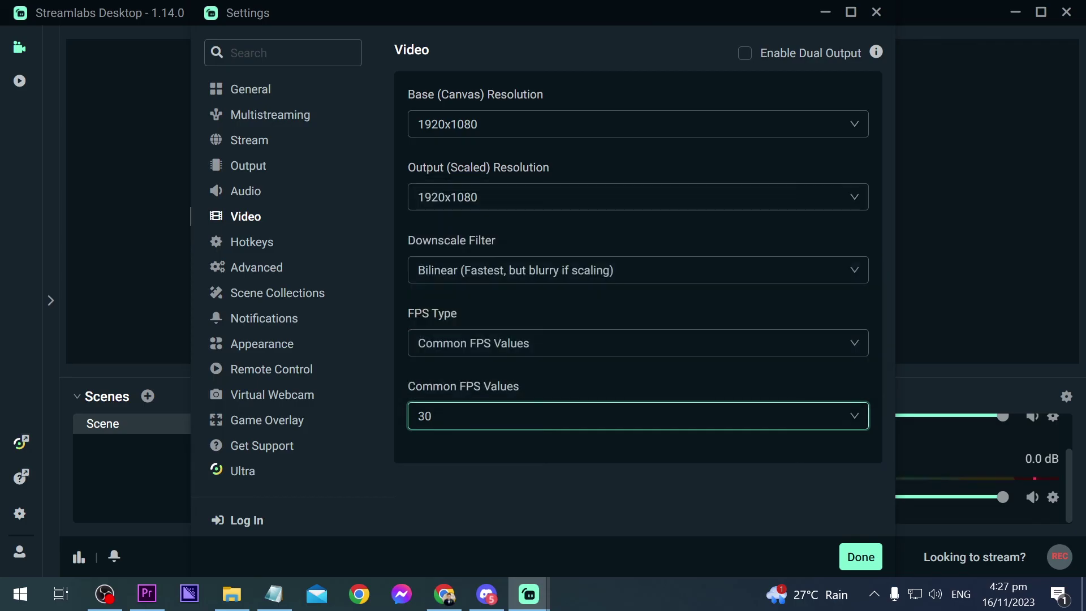
pyautogui.click(860, 558)
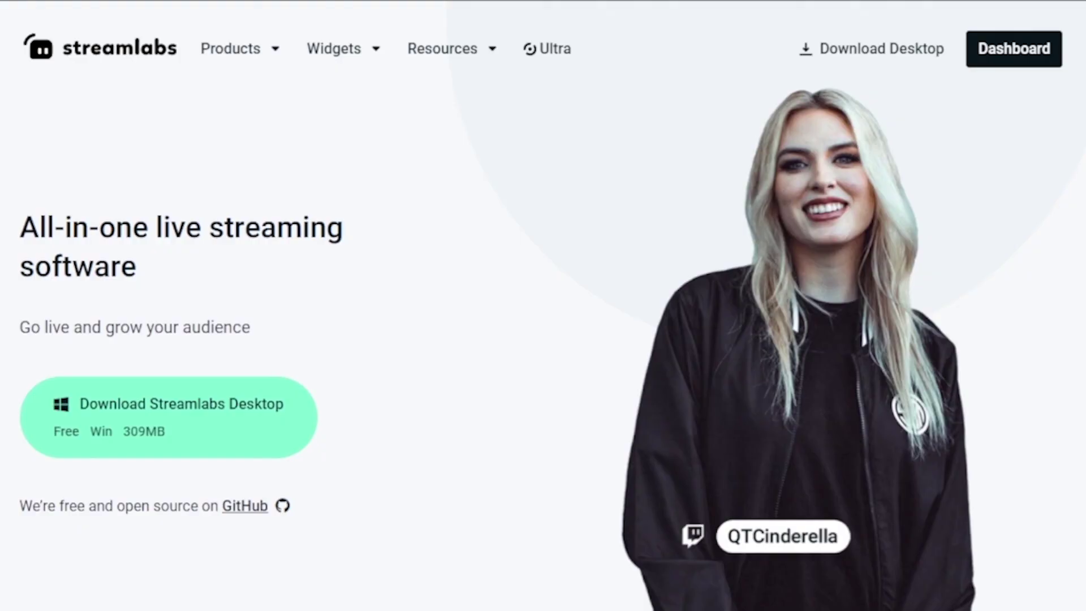
# On the Streamlabs website, examine the Ultra plan's creator apps and the Video Editor product page
pyautogui.click(548, 49)
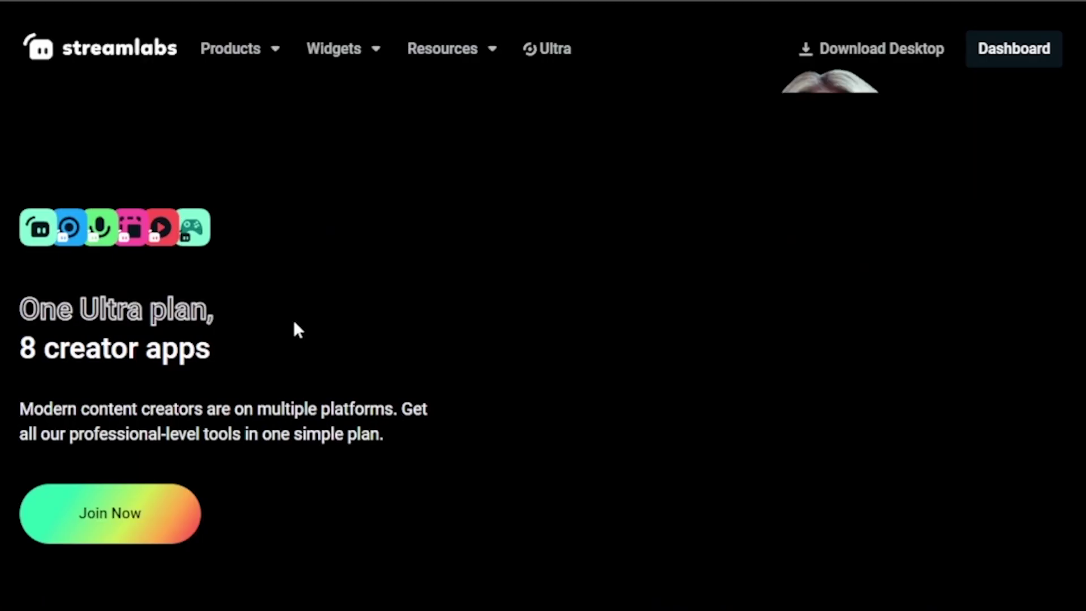
pyautogui.scroll(-10, 305, 325)
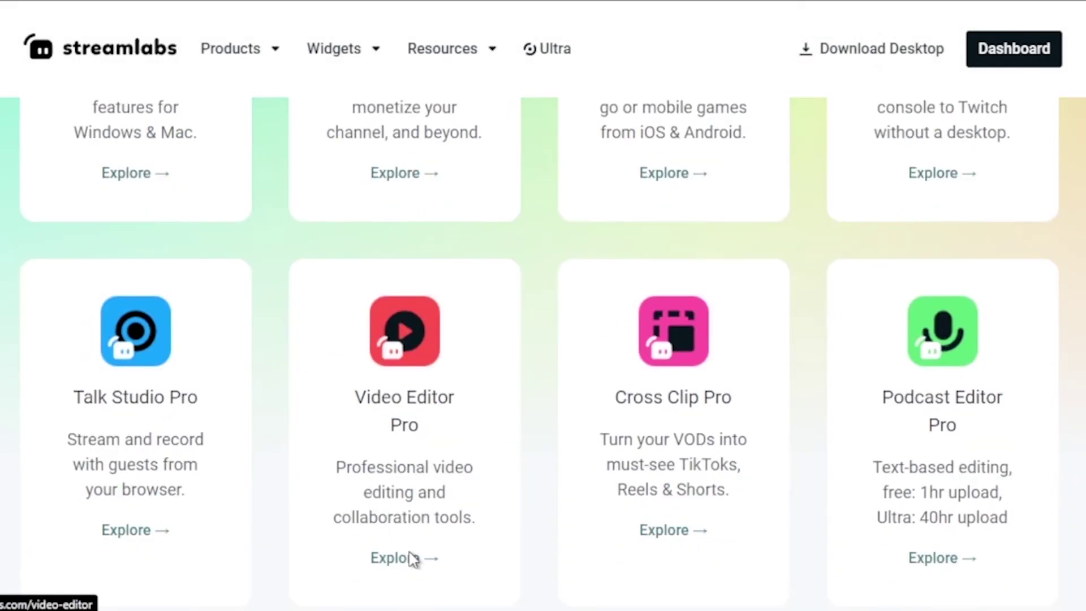
pyautogui.click(413, 559)
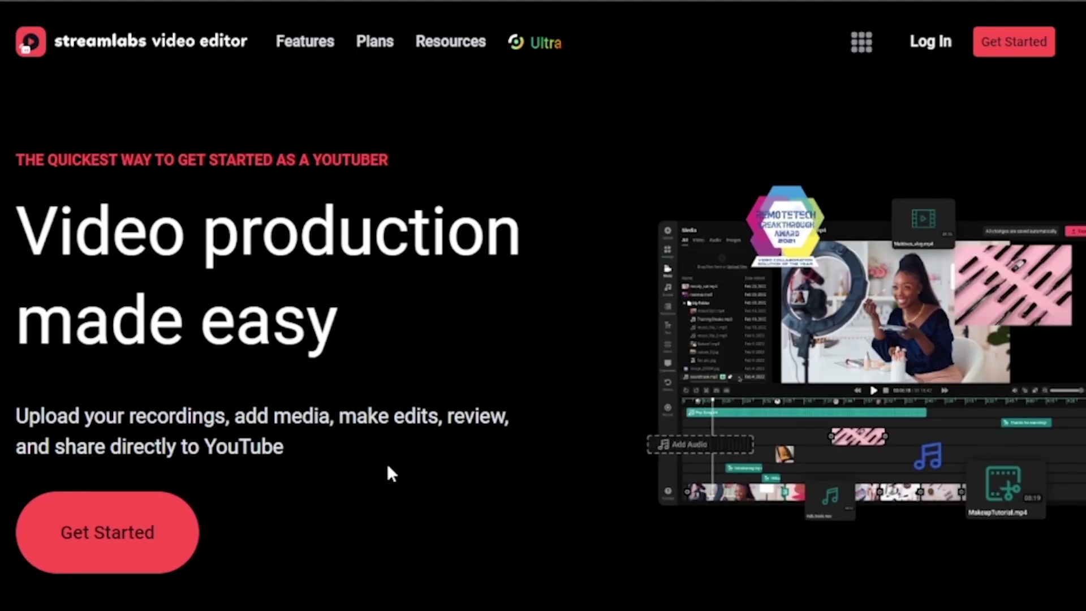
pyautogui.scroll(-15, 388, 473)
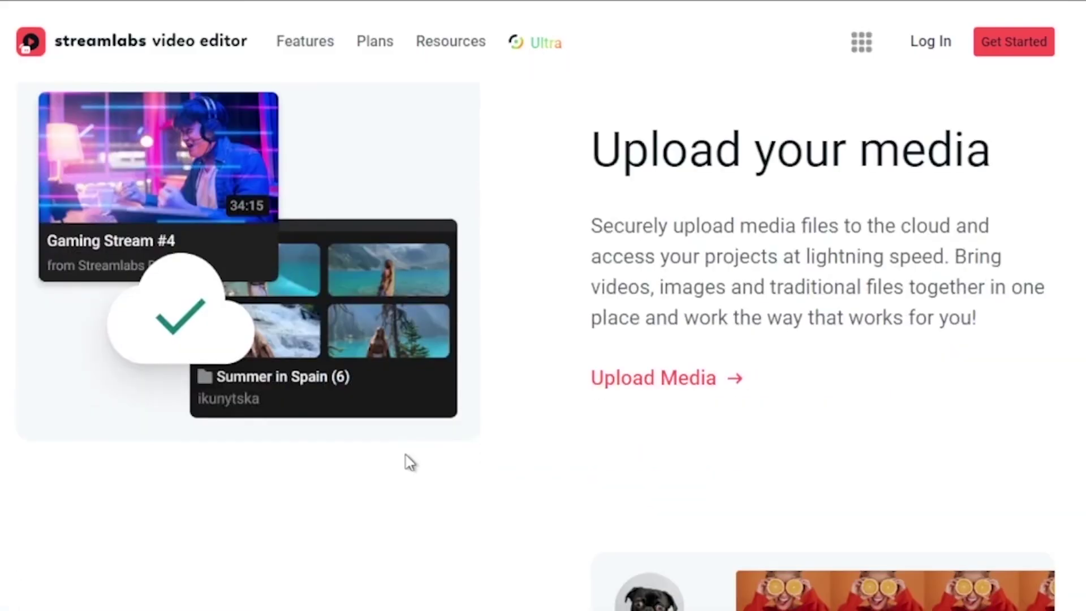
pyautogui.scroll(-15, 407, 460)
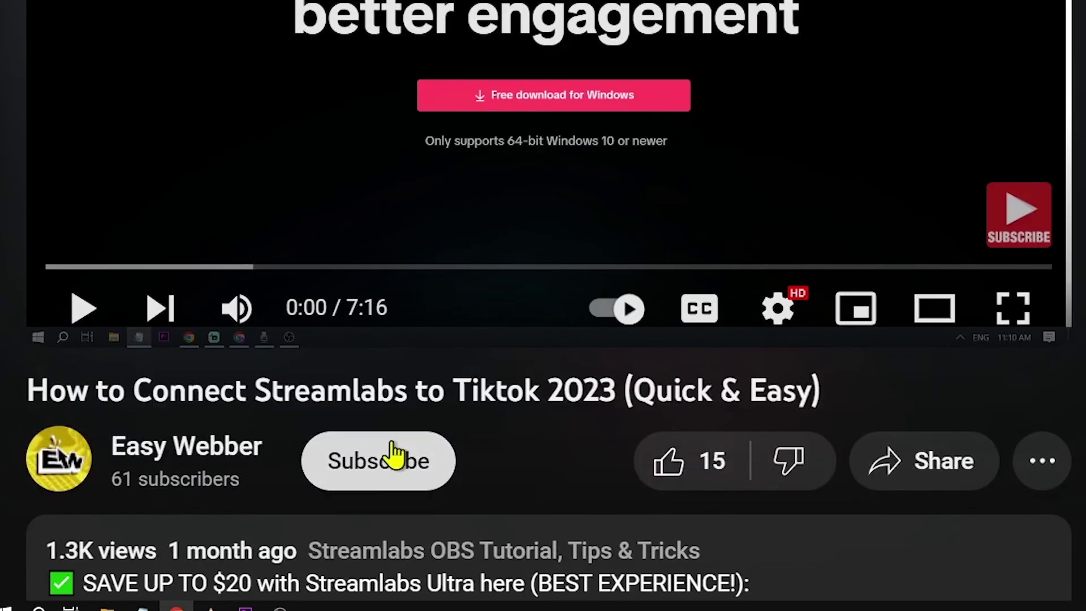
# On the YouTube video page, subscribe to the Easy Webber channel with all notifications and like the video
pyautogui.click(395, 452)
pyautogui.click(498, 456)
pyautogui.click(461, 230)
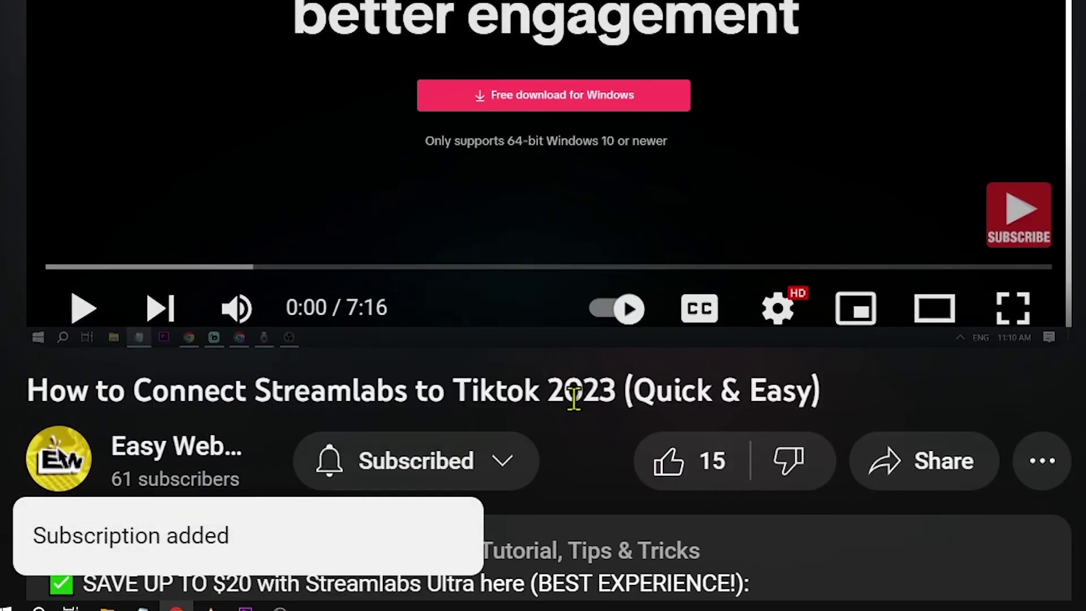
pyautogui.click(715, 474)
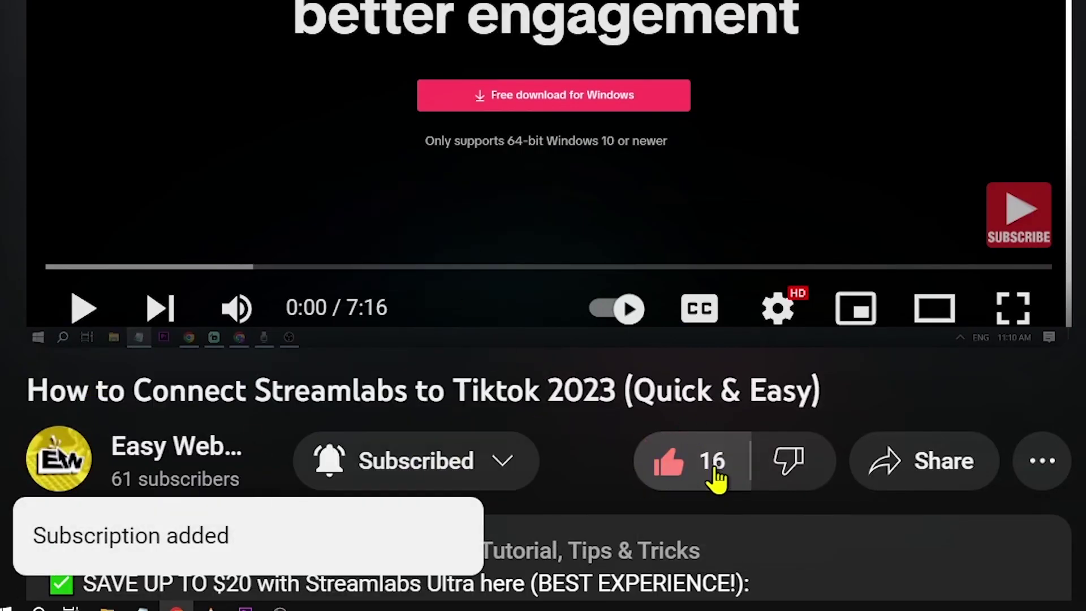